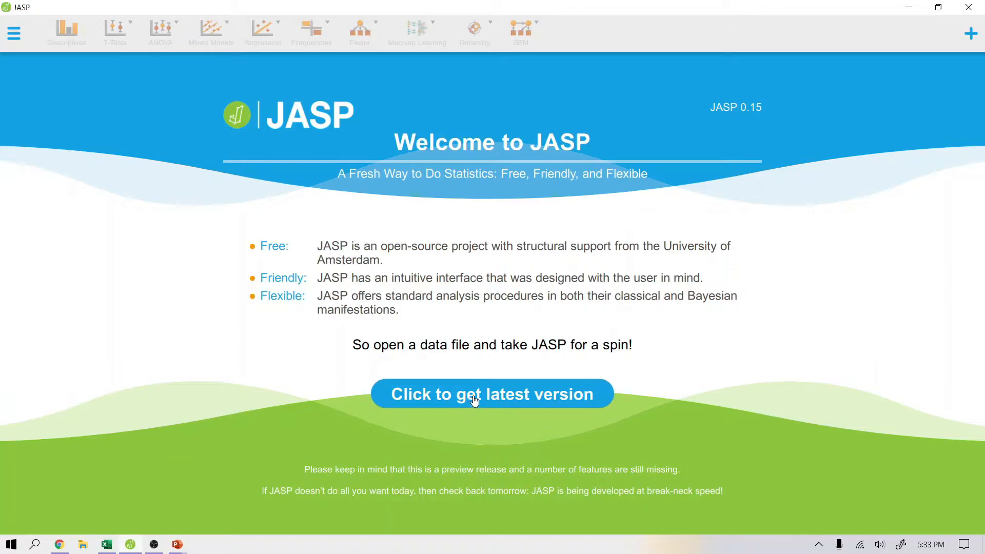
Step: Open the page for getting the latest JASP version and review the operating system downloads and the run-in-browser option
{"action": "left_click", "coordinate": [475, 400]}
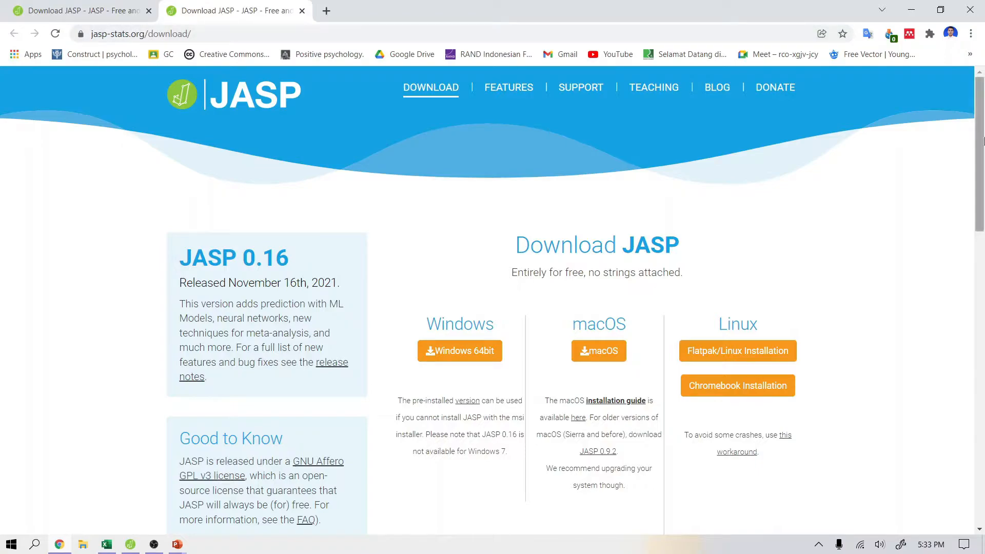
{"action": "left_click_drag", "start_coordinate": [981, 145], "coordinate": [981, 189]}
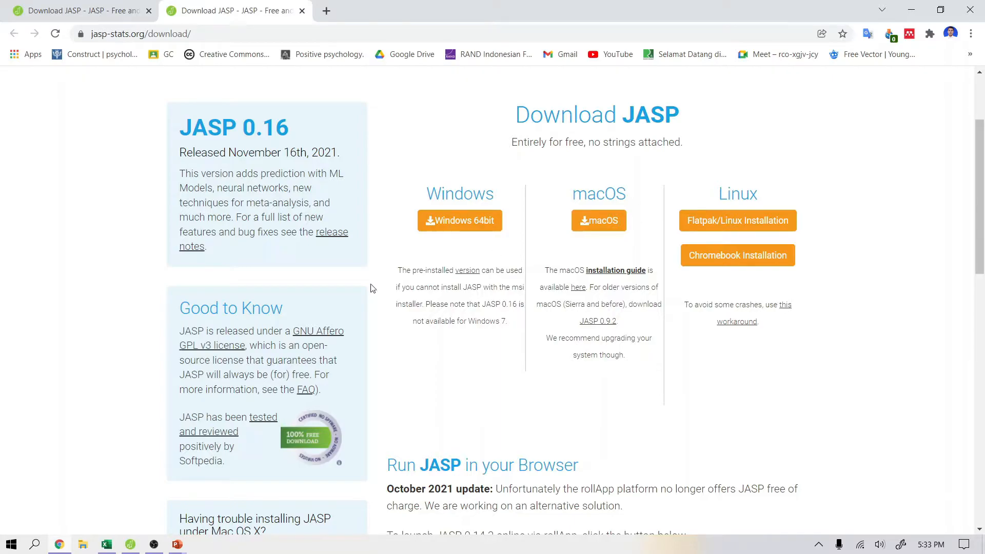
{"action": "left_click_drag", "start_coordinate": [984, 211], "coordinate": [983, 278]}
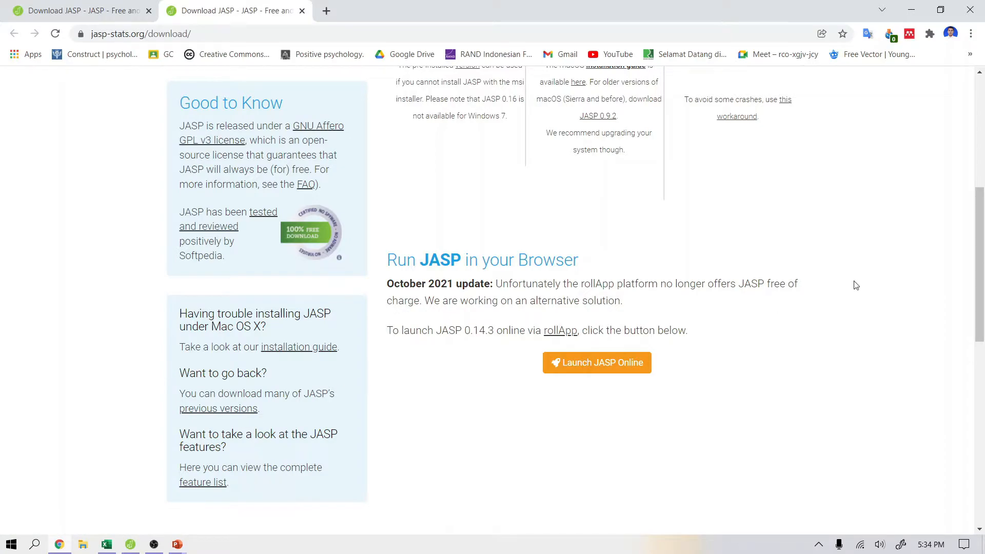
Step: Open the list of previous JASP versions and look through the older releases
{"action": "left_click", "coordinate": [214, 410]}
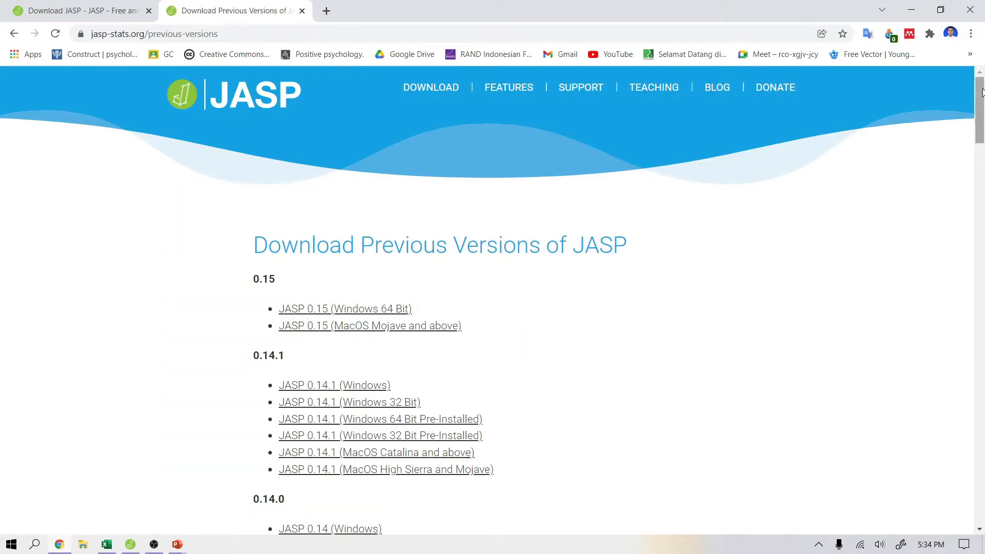
{"action": "left_click_drag", "start_coordinate": [982, 92], "coordinate": [982, 165]}
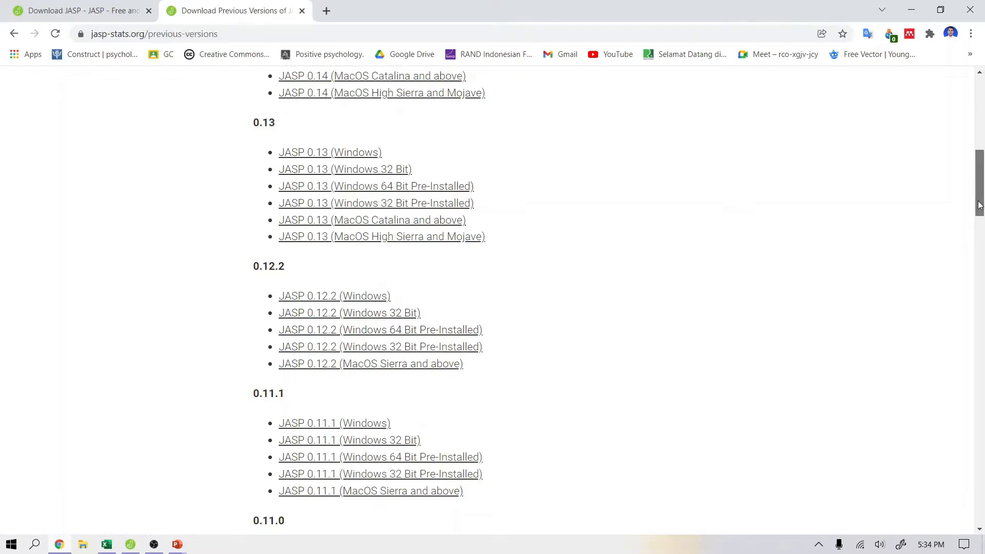
{"action": "left_click_drag", "start_coordinate": [979, 205], "coordinate": [980, 106]}
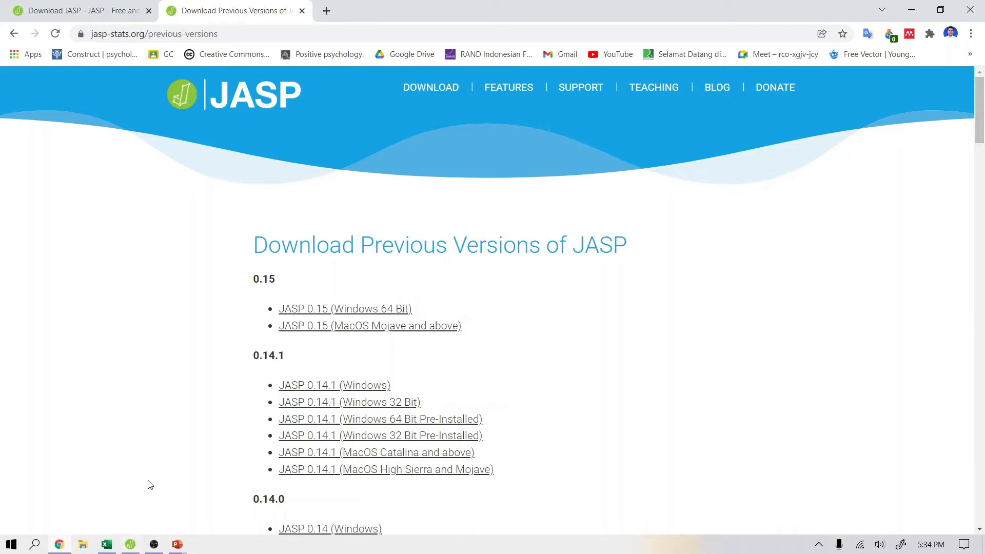
Step: Switch to the Excel workbook of survey responses and autofit the Nomor column on the Reverse sheet
{"action": "left_click", "coordinate": [107, 545]}
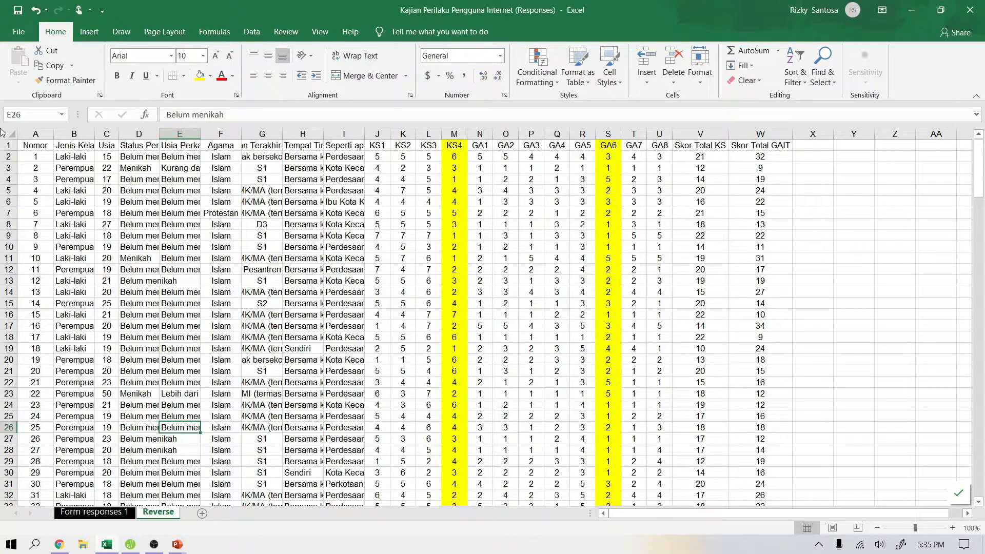
{"action": "double_click", "coordinate": [54, 134]}
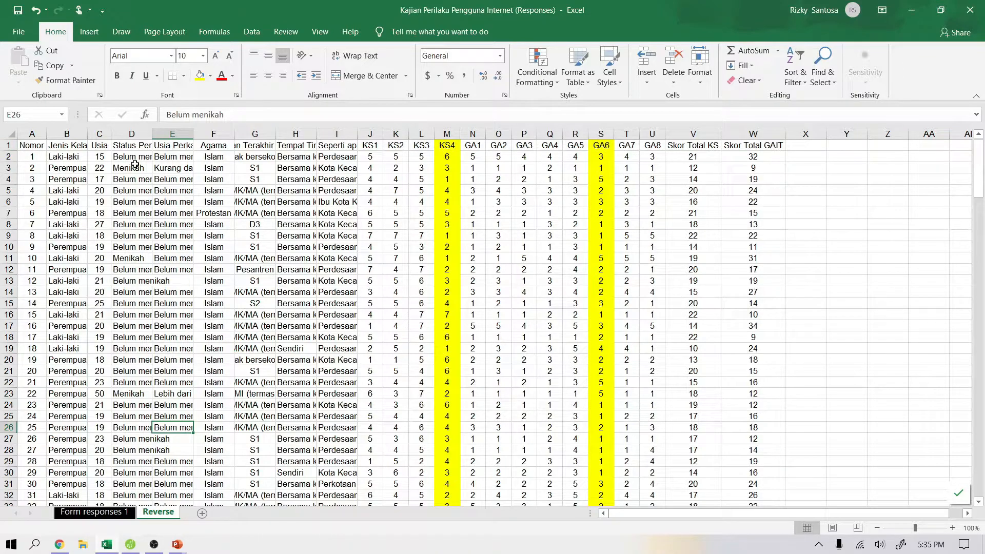
Step: Examine the header row and the Nomor and Jenis Kelamin columns of the Reverse sheet
{"action": "left_click", "coordinate": [7, 145]}
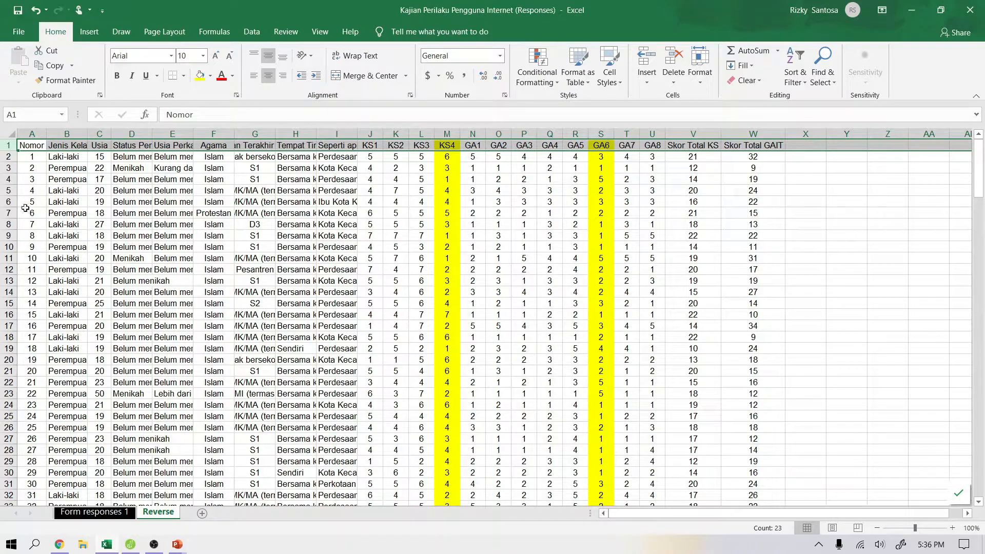
{"action": "left_click", "coordinate": [34, 147]}
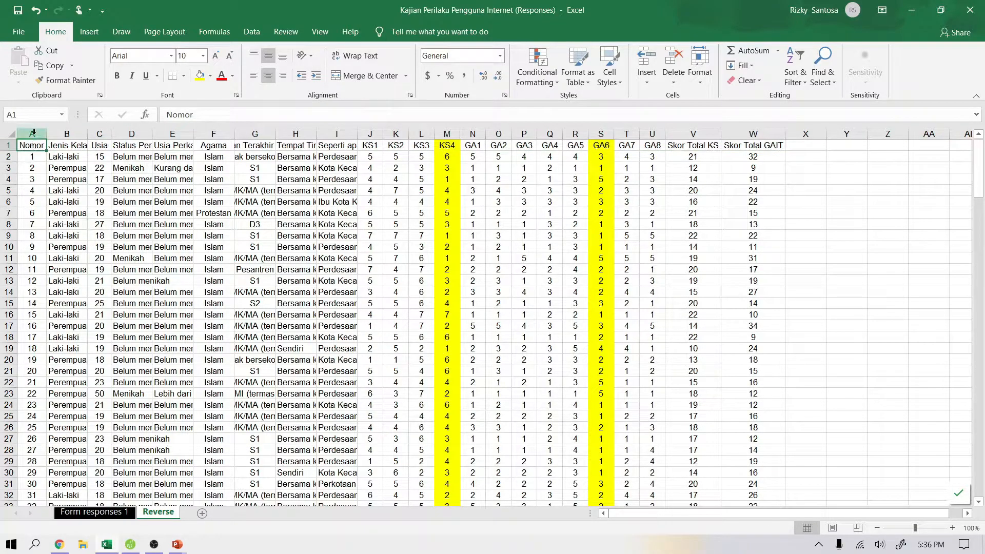
{"action": "left_click", "coordinate": [32, 133]}
{"action": "left_click", "coordinate": [31, 145]}
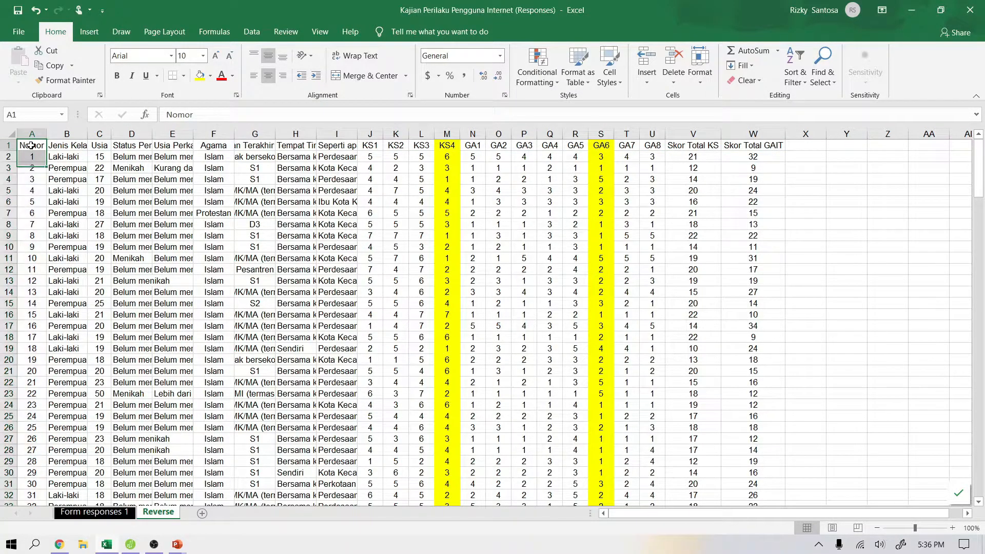
{"action": "left_click", "coordinate": [31, 145]}
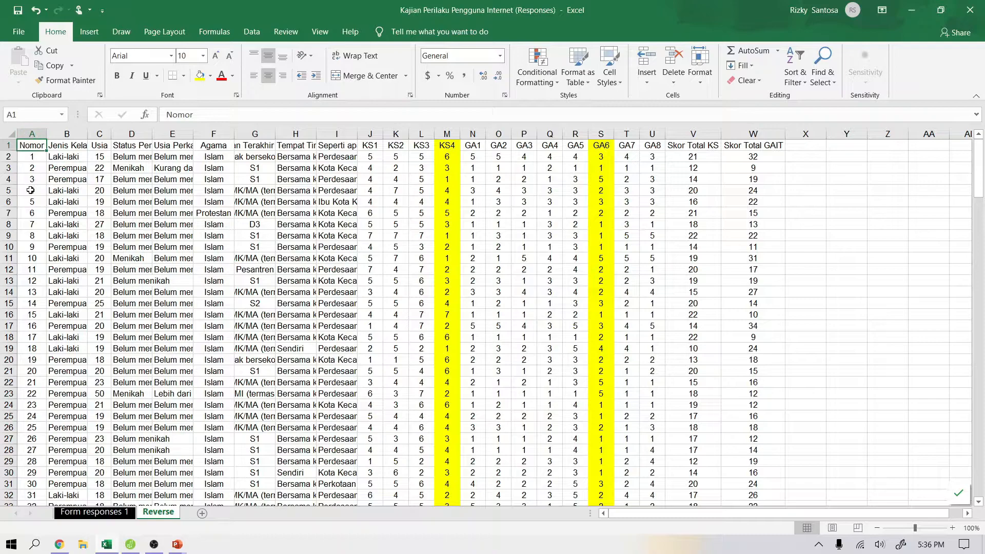
{"action": "left_click", "coordinate": [67, 146]}
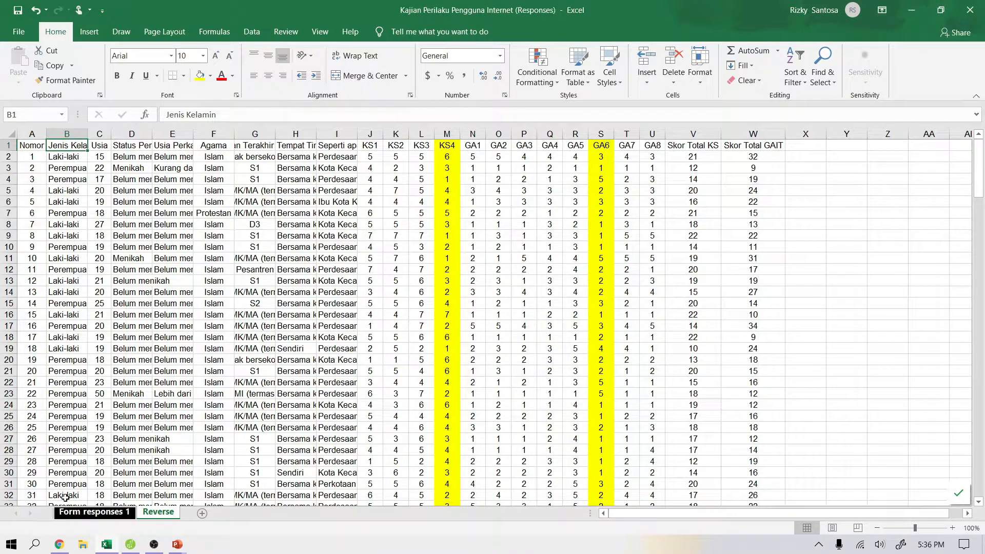
{"action": "left_click", "coordinate": [58, 314]}
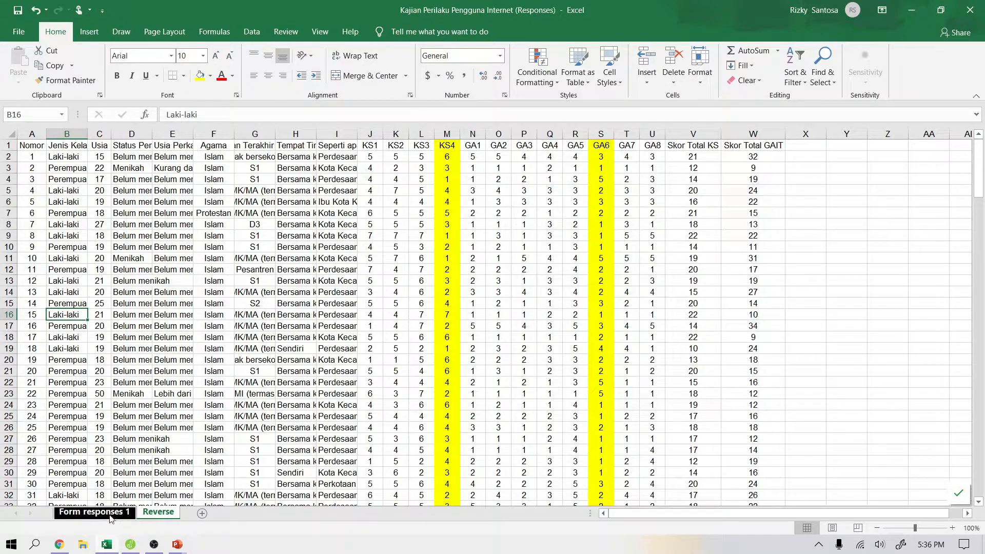
Step: View the original data on the Form responses 1 sheet for comparison with the Reverse sheet
{"action": "left_click", "coordinate": [158, 512]}
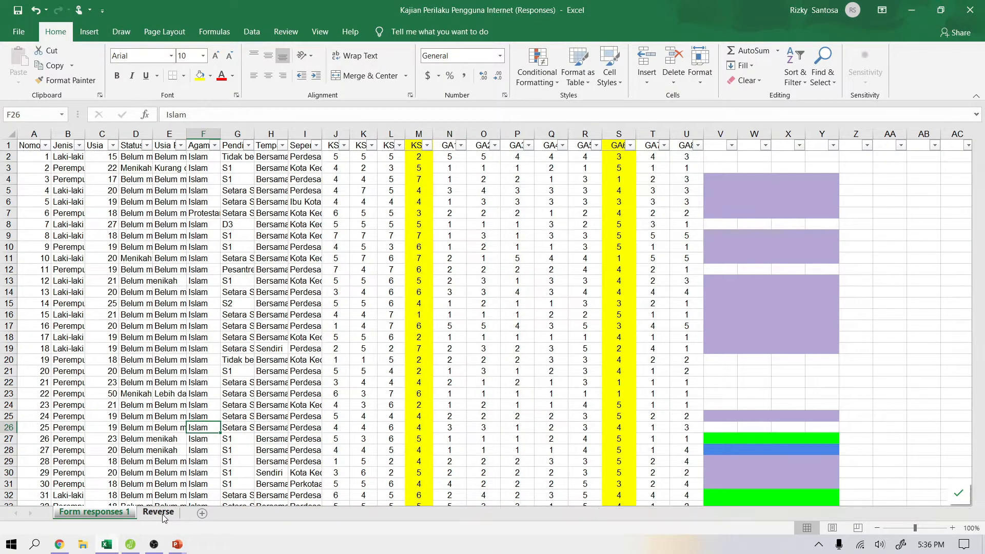
{"action": "left_click", "coordinate": [109, 515]}
{"action": "left_click", "coordinate": [171, 429]}
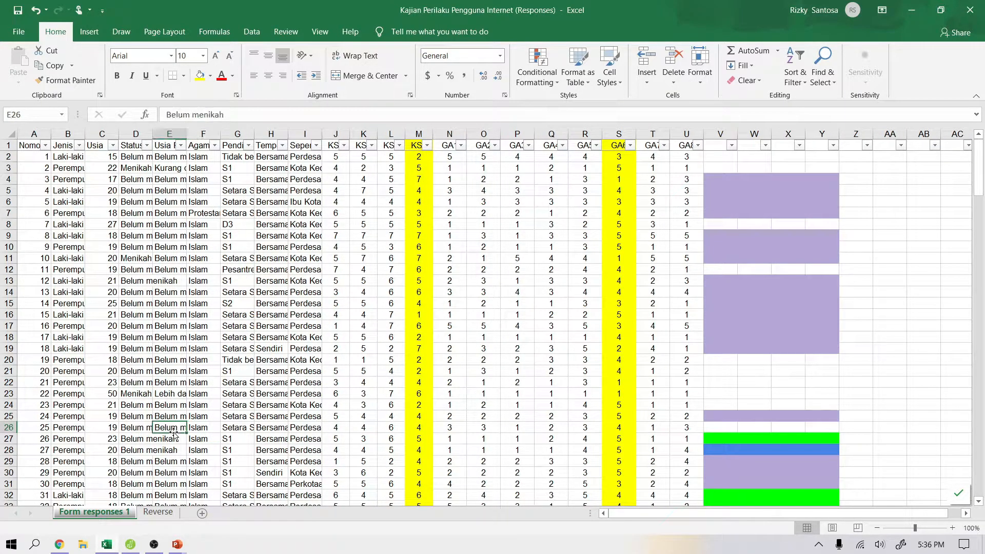
Step: Copy the full dataset of the Reverse sheet into a new blank workbook and autofit its Nomor column
{"action": "left_click", "coordinate": [158, 512]}
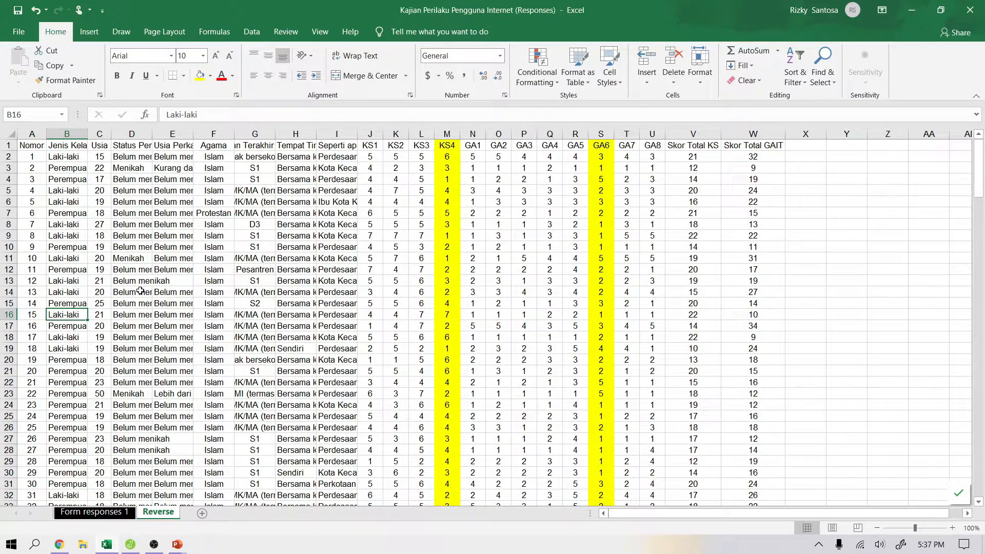
{"action": "key", "text": "ctrl+a"}
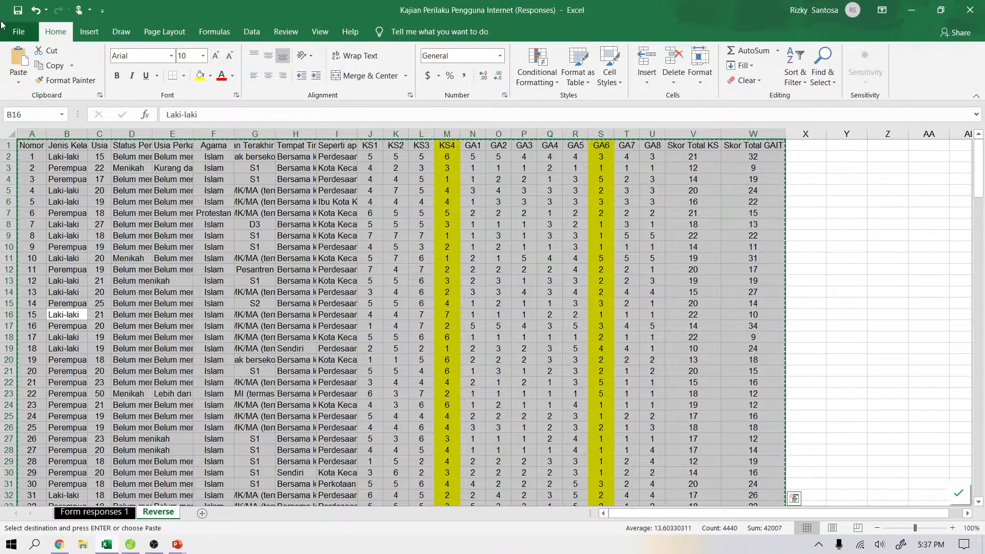
{"action": "left_click", "coordinate": [16, 34]}
{"action": "left_click", "coordinate": [39, 91]}
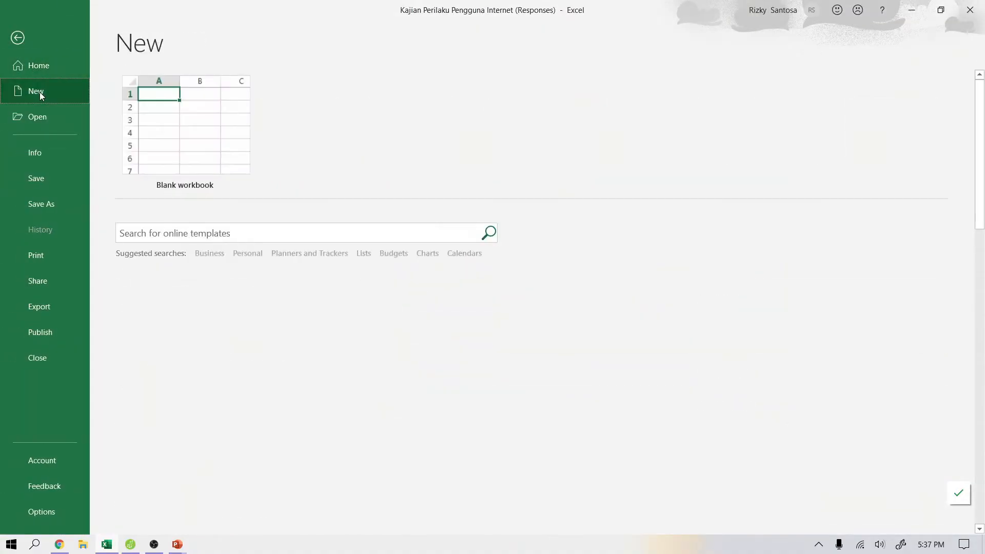
{"action": "left_click", "coordinate": [245, 168]}
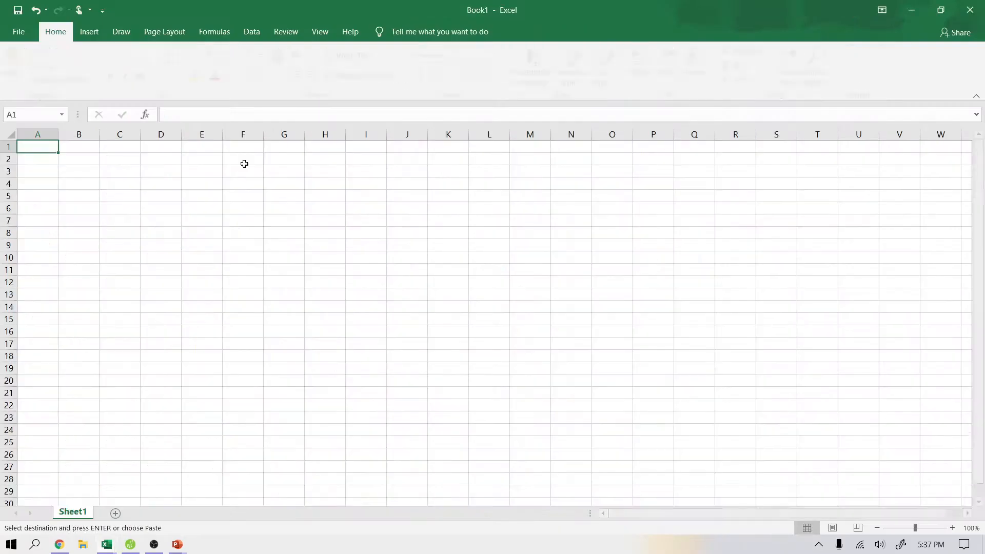
{"action": "key", "text": "ctrl+a"}
{"action": "key", "text": "ctrl+v"}
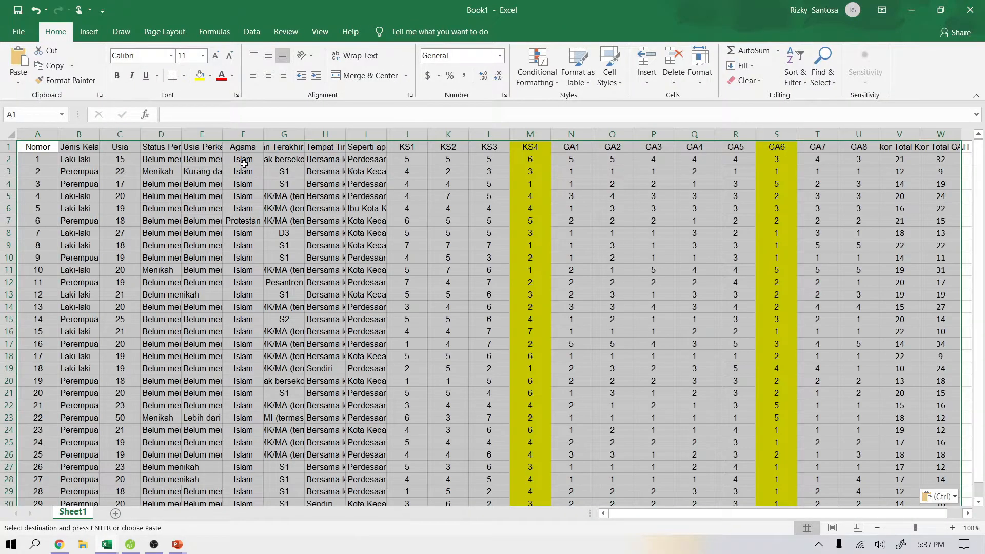
{"action": "double_click", "coordinate": [58, 132]}
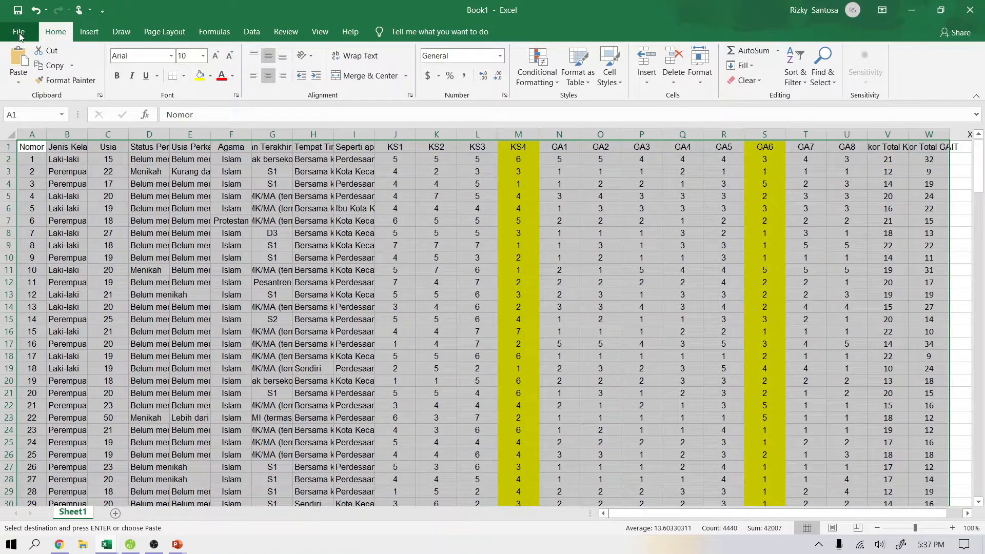
Step: Start saving the new workbook as a file in the Materi UAS 2021 folder
{"action": "left_click", "coordinate": [20, 33]}
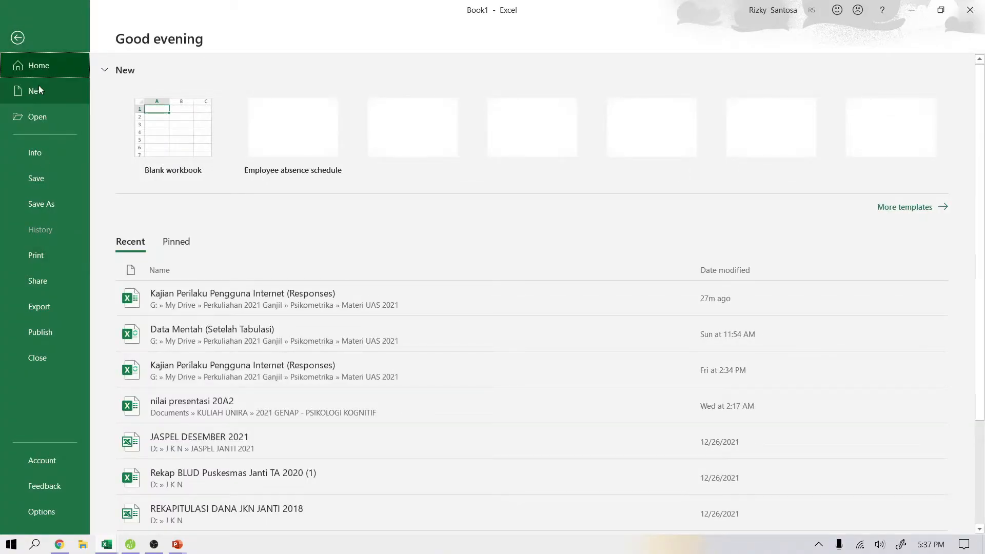
{"action": "left_click", "coordinate": [43, 209]}
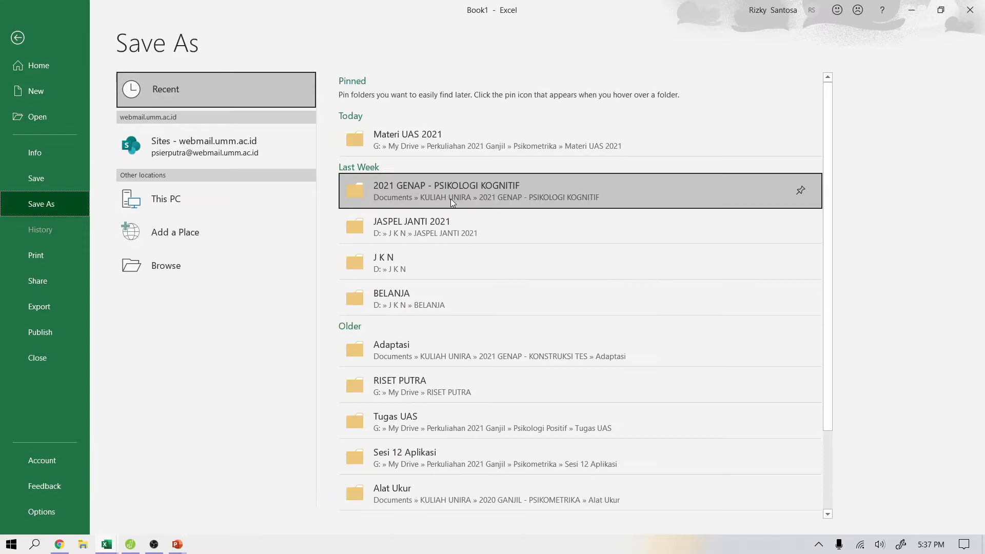
{"action": "left_click", "coordinate": [481, 144]}
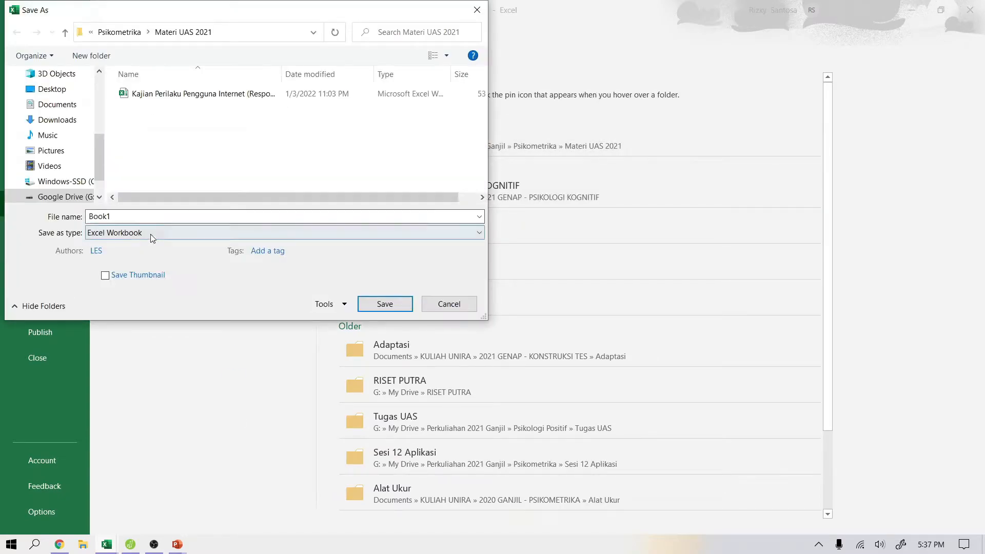
Step: Set the file name to "Data Mentah (Setelah Tabulasi)" without a file extension
{"action": "double_click", "coordinate": [156, 217]}
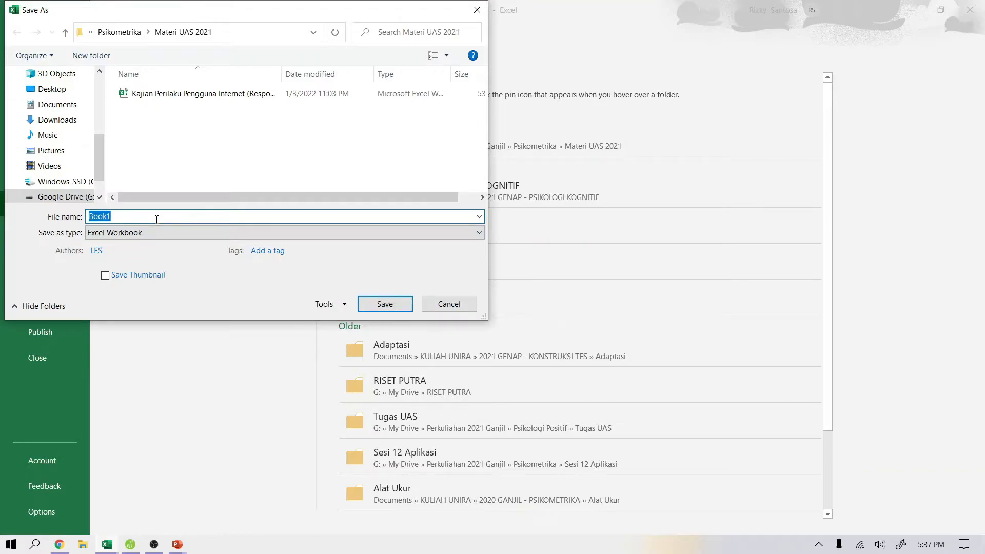
{"action": "type", "text": "Data"}
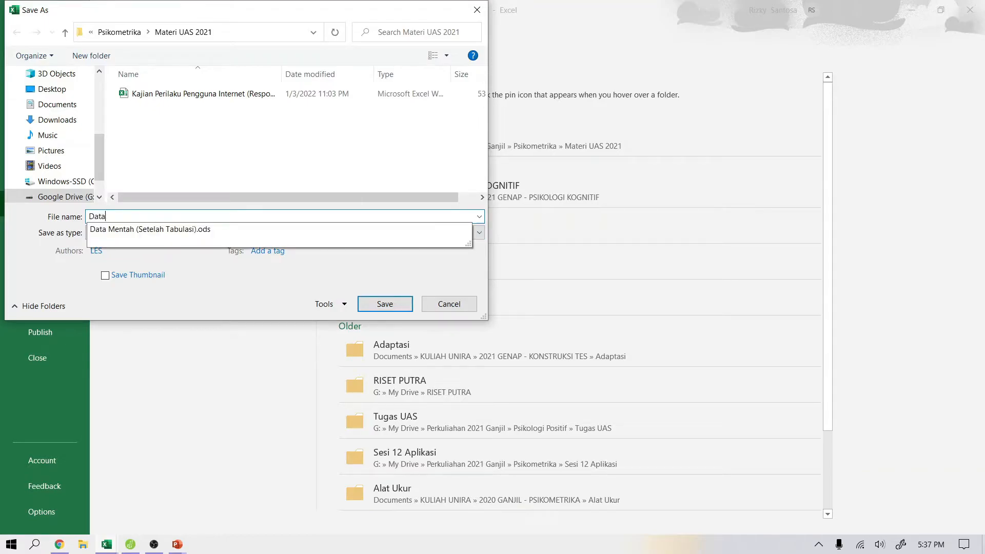
{"action": "type", "text": " Ma"}
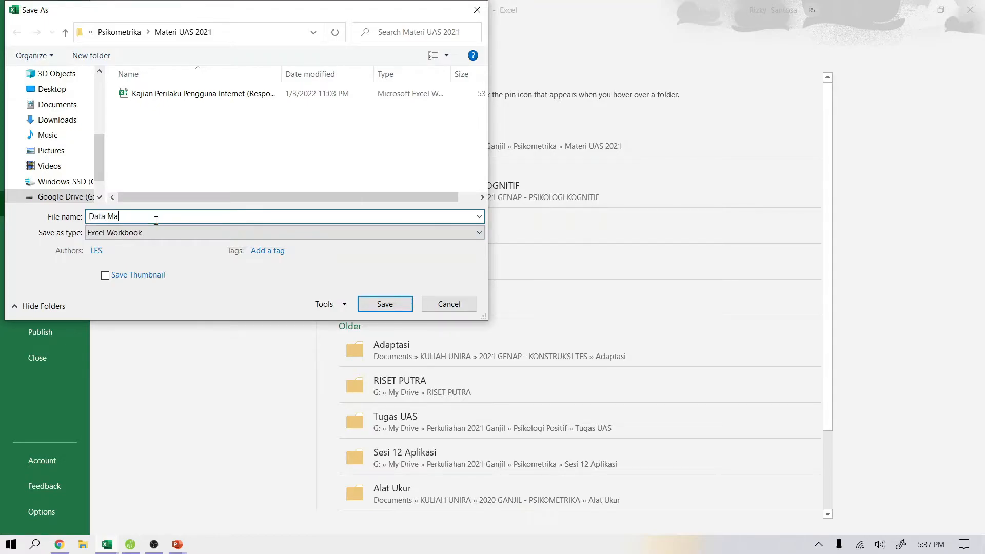
{"action": "key", "text": "BackSpace"}
{"action": "type", "text": "entah"}
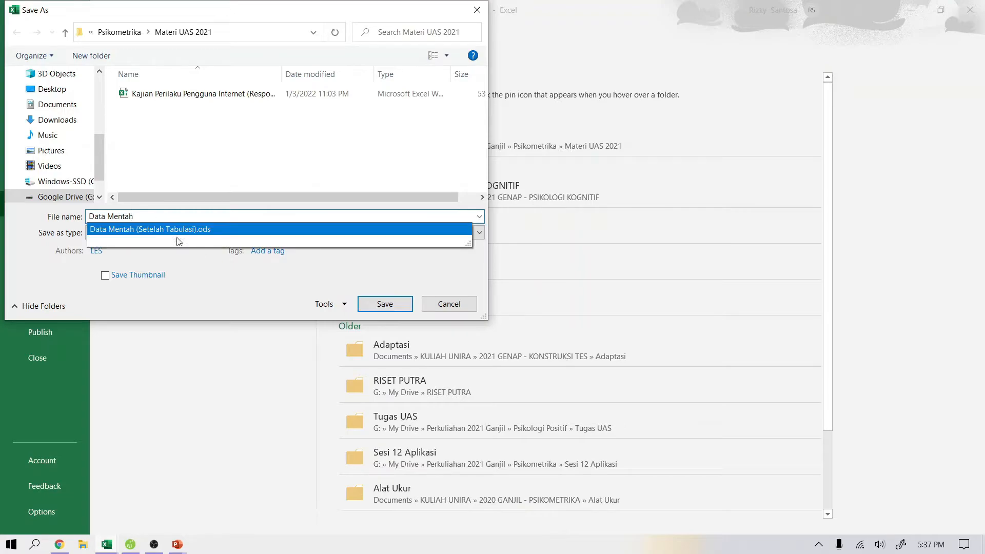
{"action": "key", "text": "BackSpace"}
{"action": "left_click", "coordinate": [220, 230]}
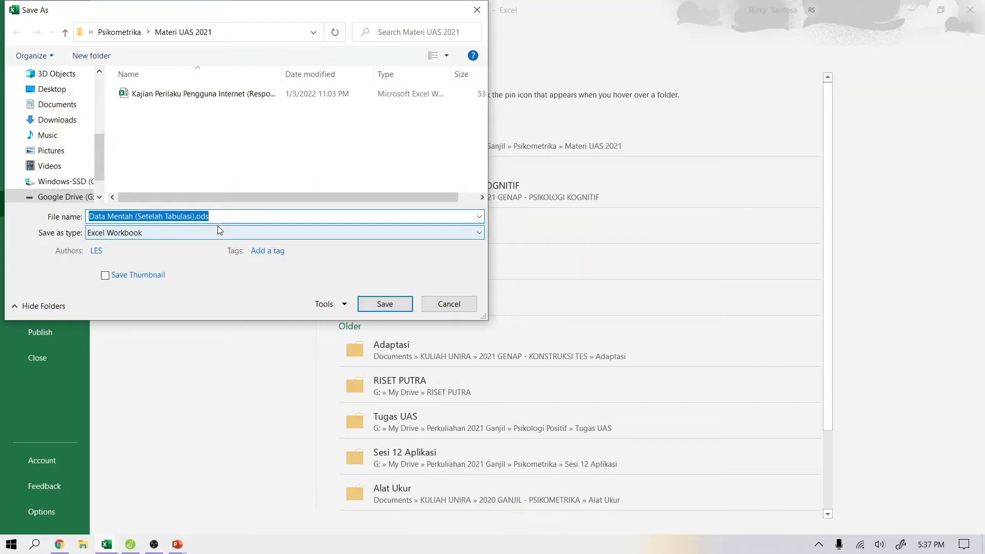
{"action": "left_click", "coordinate": [232, 216]}
{"action": "key", "text": "BackSpace"}
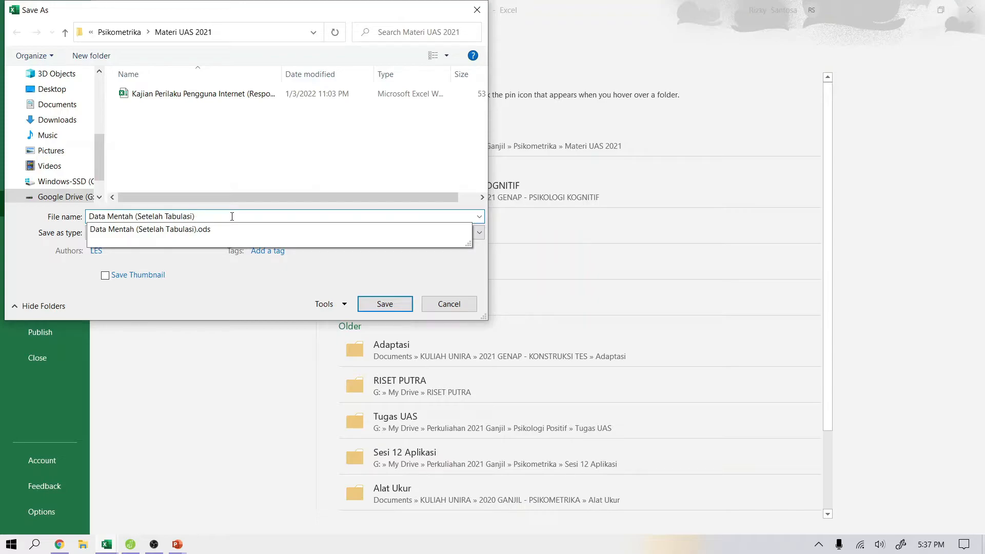
{"action": "left_click", "coordinate": [204, 277]}
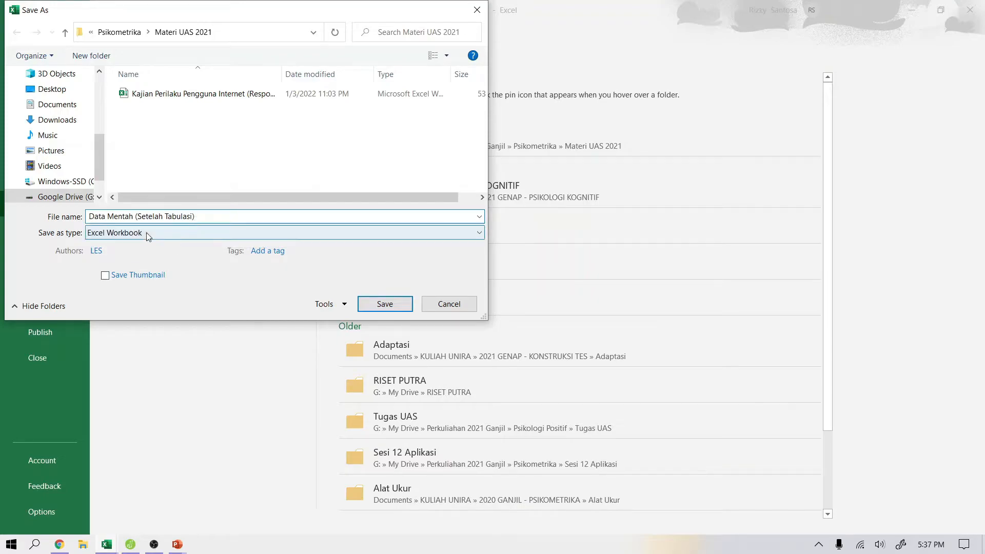
Step: Choose OpenDocument Spreadsheet as the file type for saving the workbook
{"action": "left_click", "coordinate": [173, 234]}
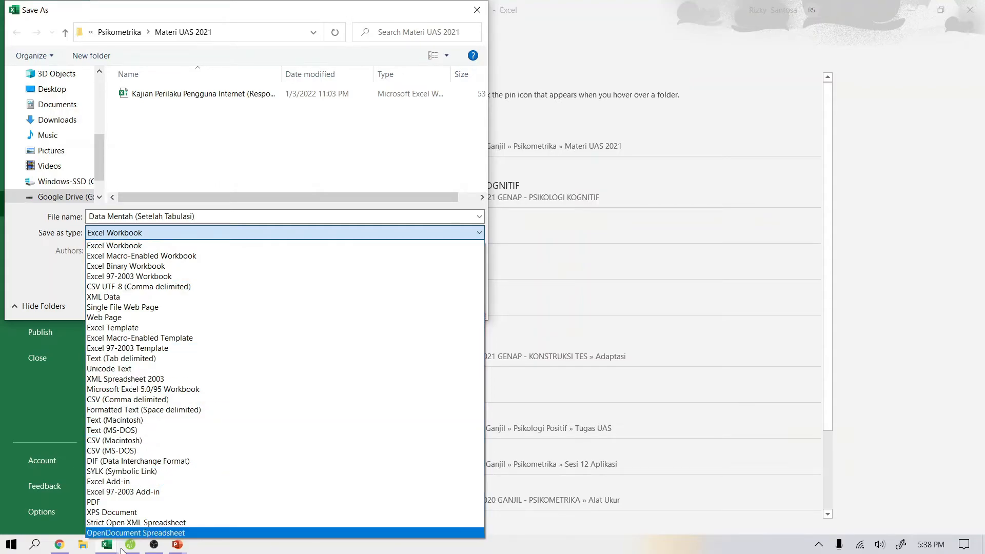
{"action": "mouse_move", "coordinate": [122, 549]}
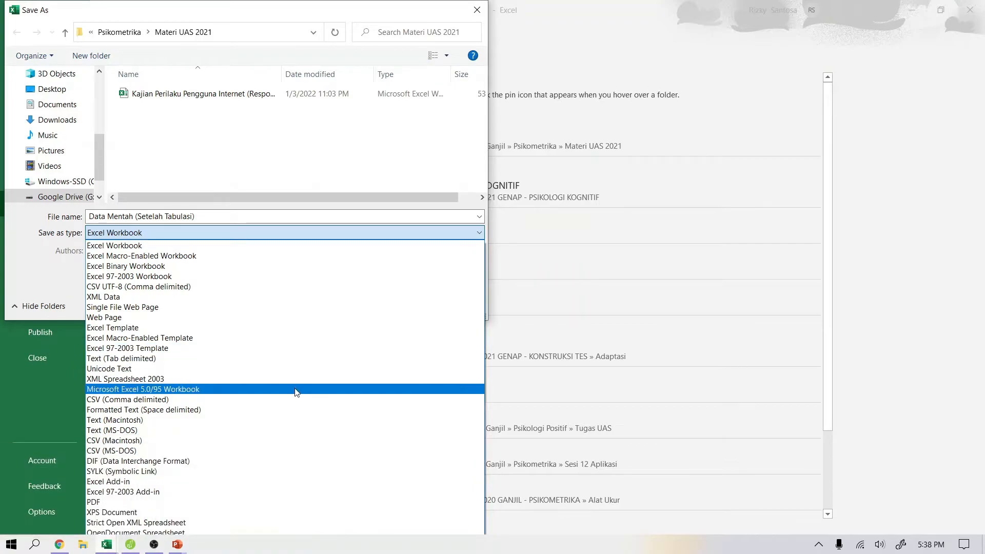
{"action": "left_click", "coordinate": [170, 534]}
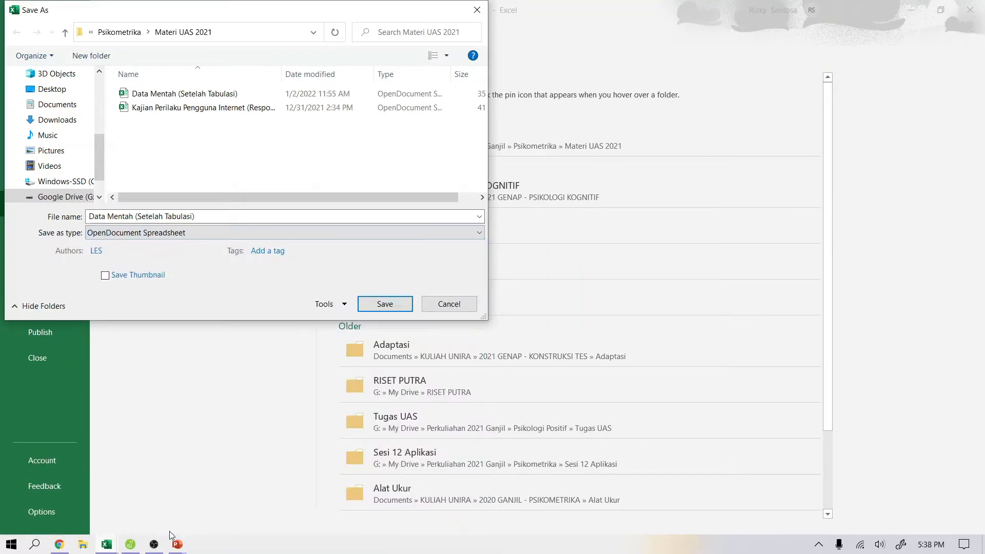
Step: Save the workbook as an OpenDocument Spreadsheet, replacing the existing "Data Mentah (Setelah Tabulasi)" file and accepting the format's limitations
{"action": "left_click", "coordinate": [399, 305]}
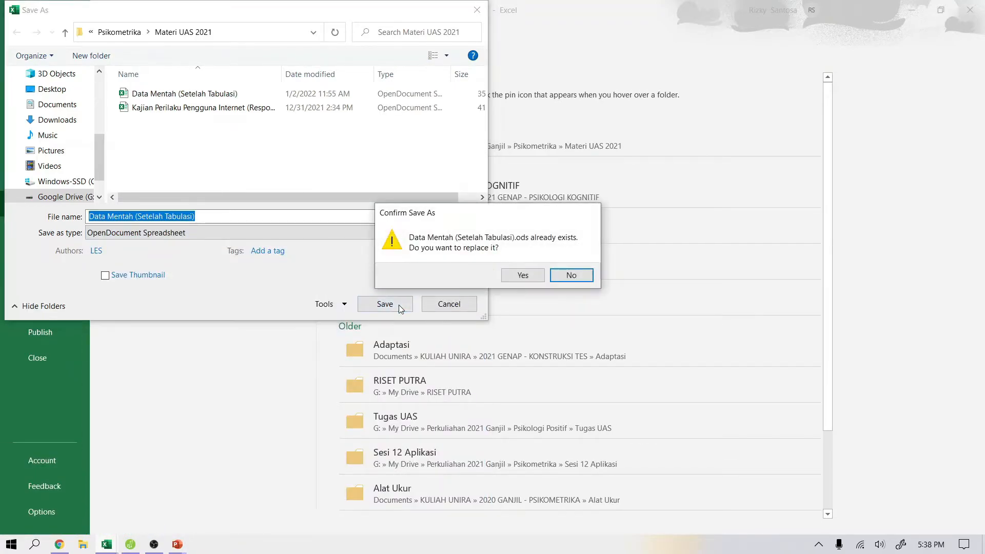
{"action": "left_click", "coordinate": [532, 277]}
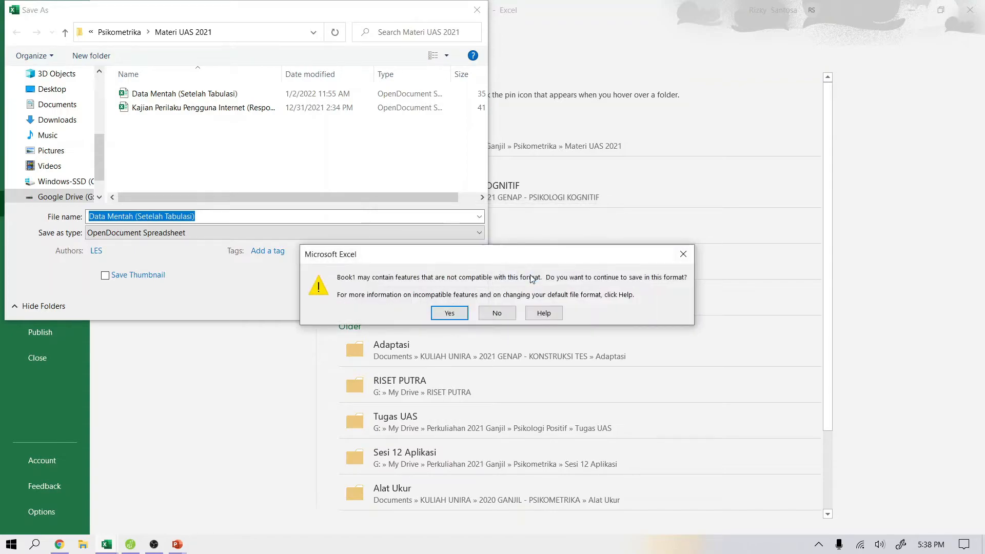
{"action": "left_click", "coordinate": [455, 314]}
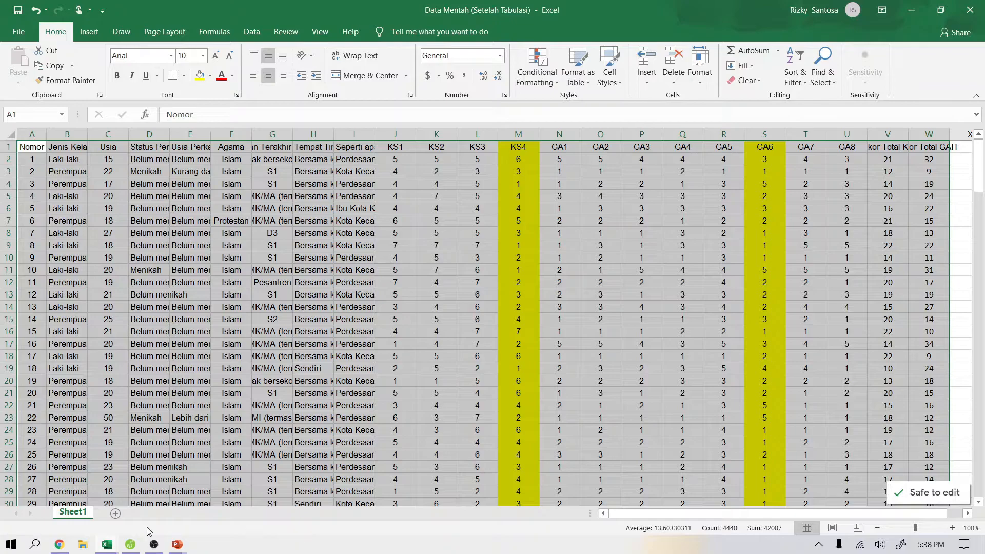
Step: Switch to JASP and browse the computer's recent Materi UAS 2021 folder for a data file to open
{"action": "left_click", "coordinate": [130, 544]}
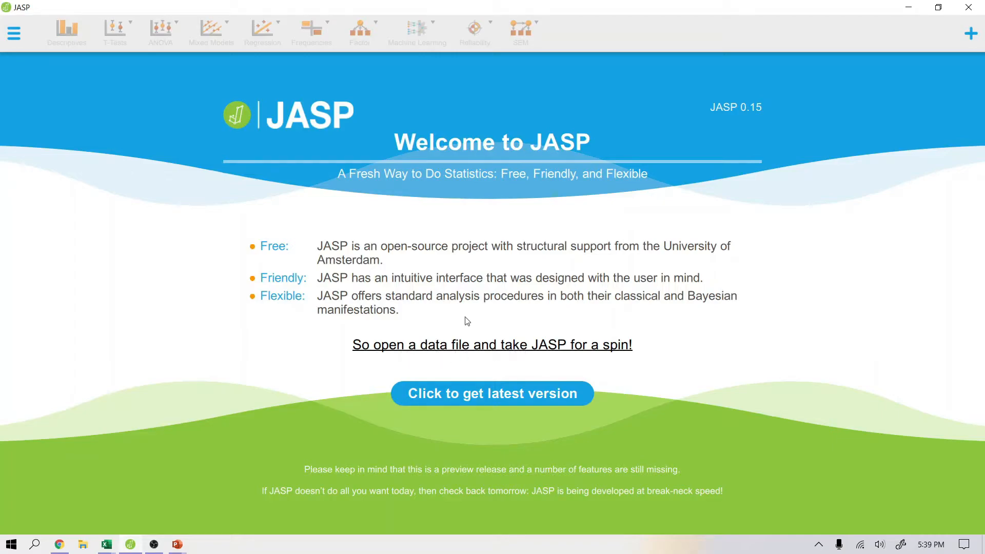
{"action": "left_click", "coordinate": [19, 44]}
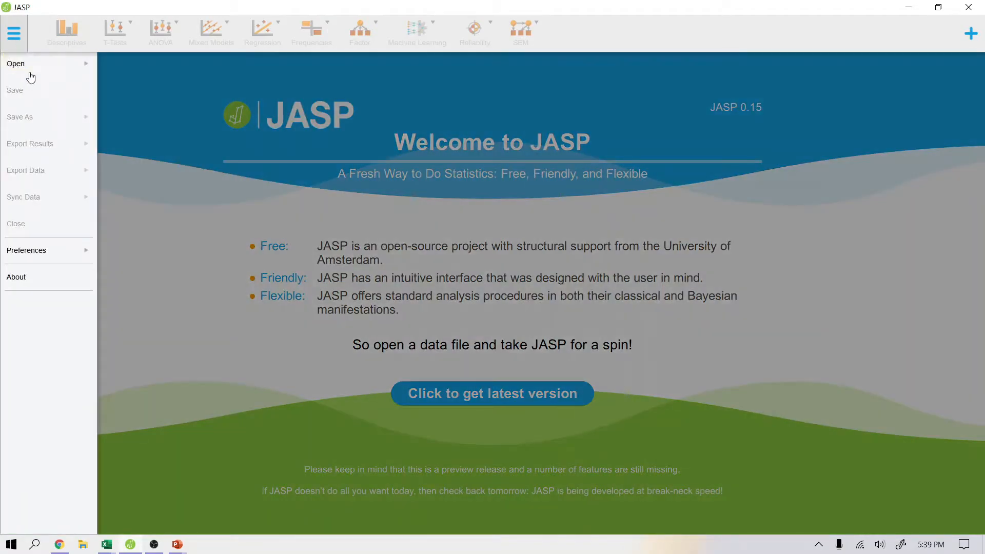
{"action": "left_click", "coordinate": [47, 67]}
{"action": "left_click", "coordinate": [156, 103]}
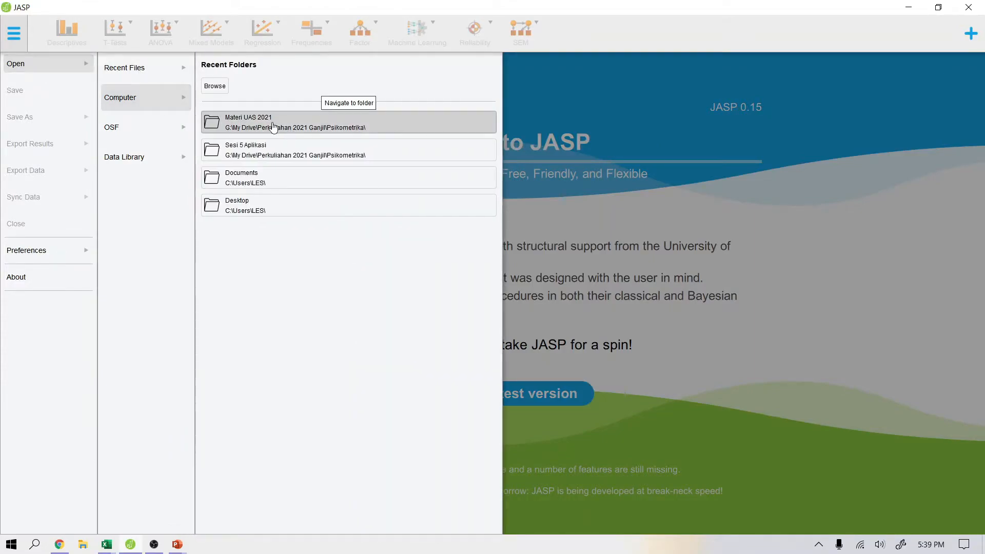
{"action": "left_click", "coordinate": [272, 123]}
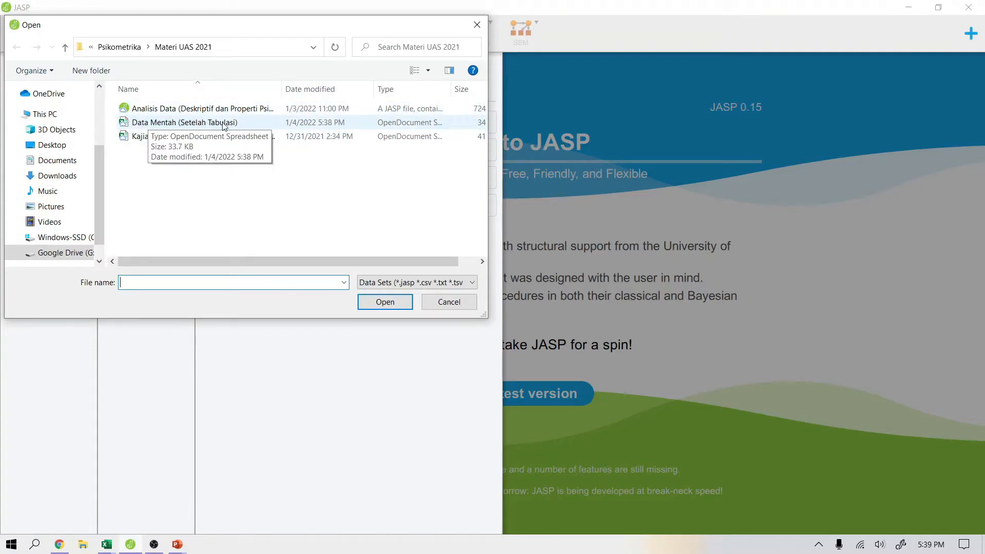
Step: Check the supported data file types and open the "Data Mentah (Setelah Tabulasi)" spreadsheet
{"action": "left_click", "coordinate": [406, 286]}
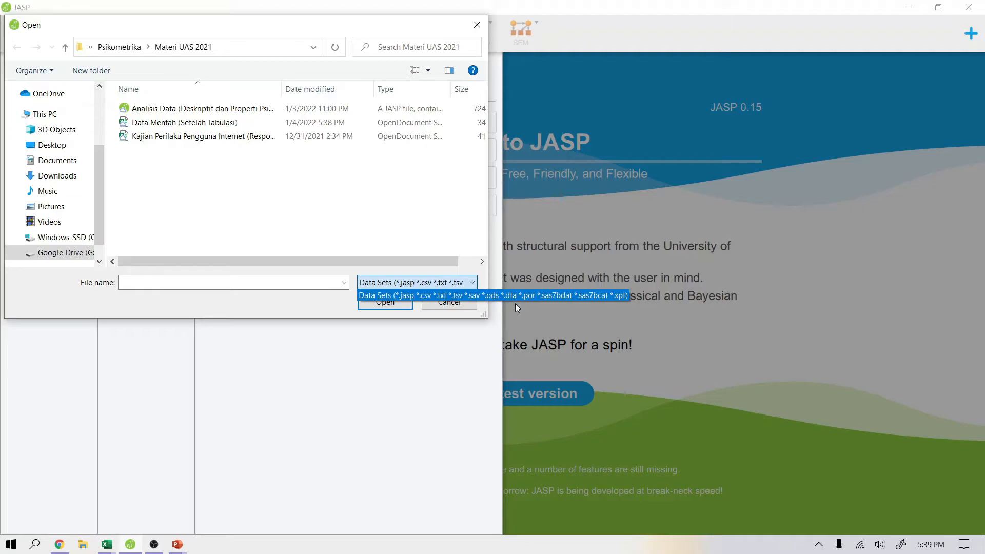
{"action": "left_click", "coordinate": [245, 190]}
{"action": "left_click", "coordinate": [158, 124]}
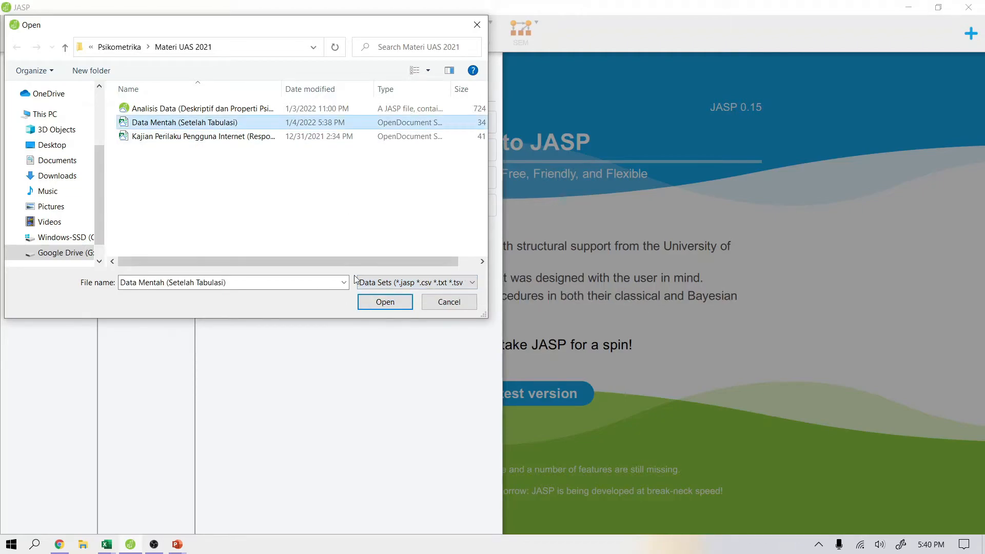
{"action": "left_click", "coordinate": [375, 306]}
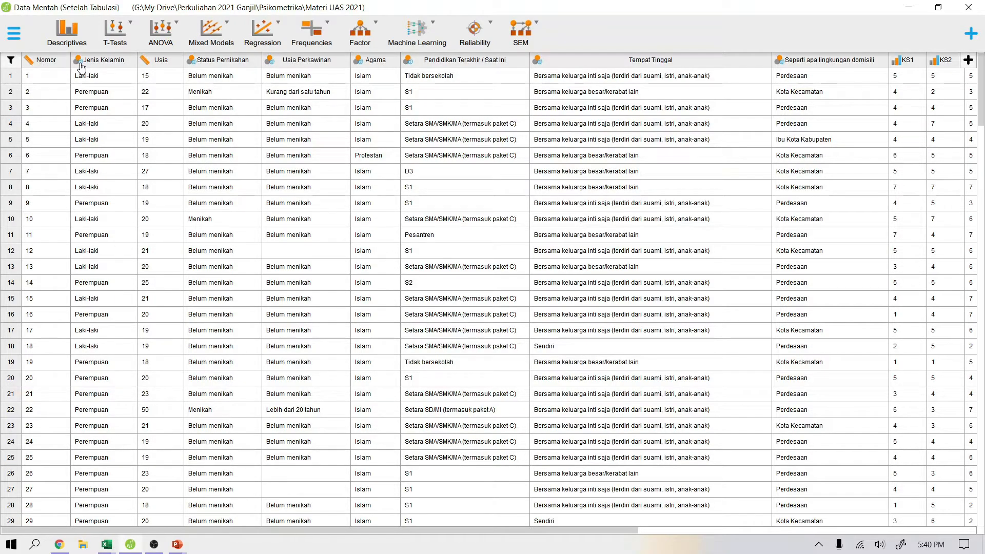
Step: Set the measurement level of the Nomor and Jenis Kelamin columns to Nominal
{"action": "left_click", "coordinate": [30, 62]}
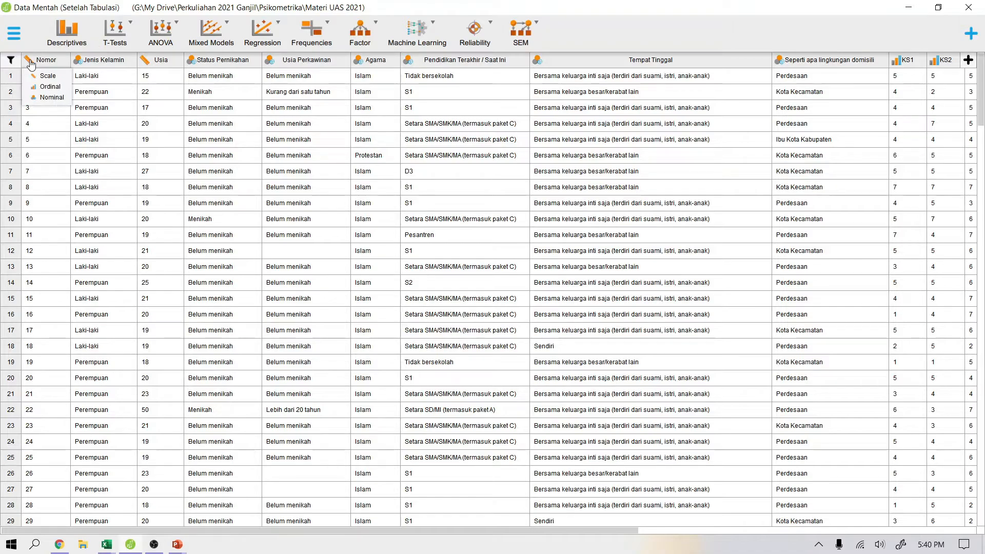
{"action": "left_click", "coordinate": [39, 98]}
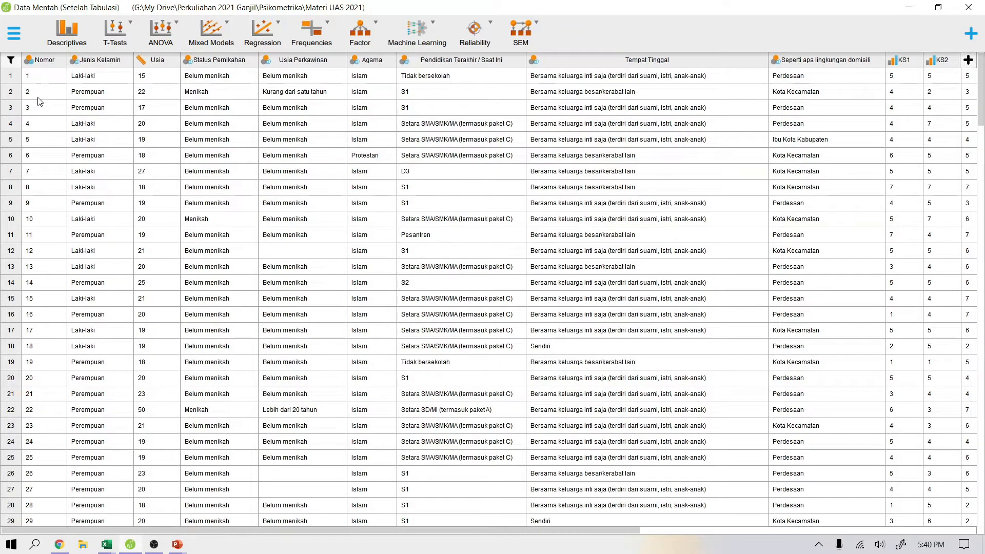
{"action": "left_click", "coordinate": [74, 60]}
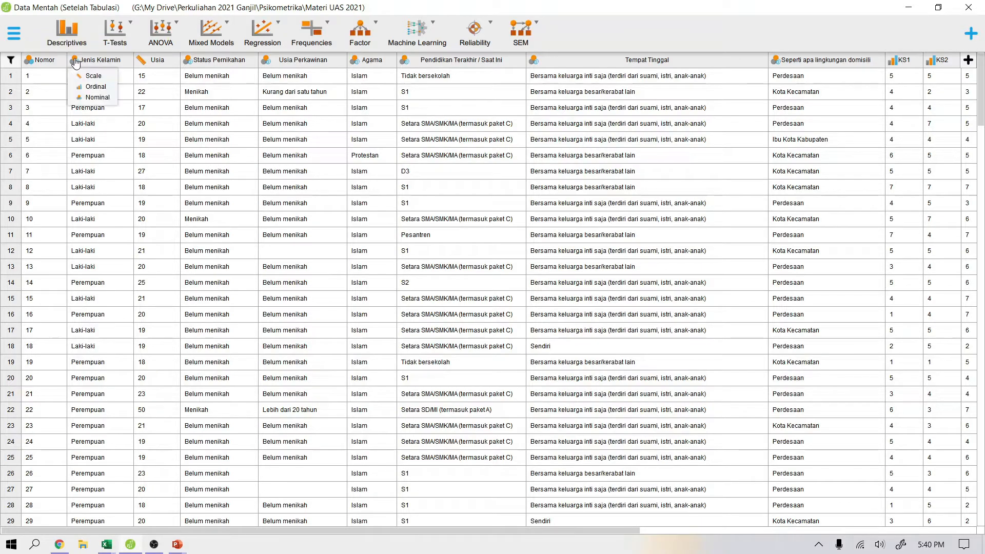
{"action": "left_click", "coordinate": [95, 98]}
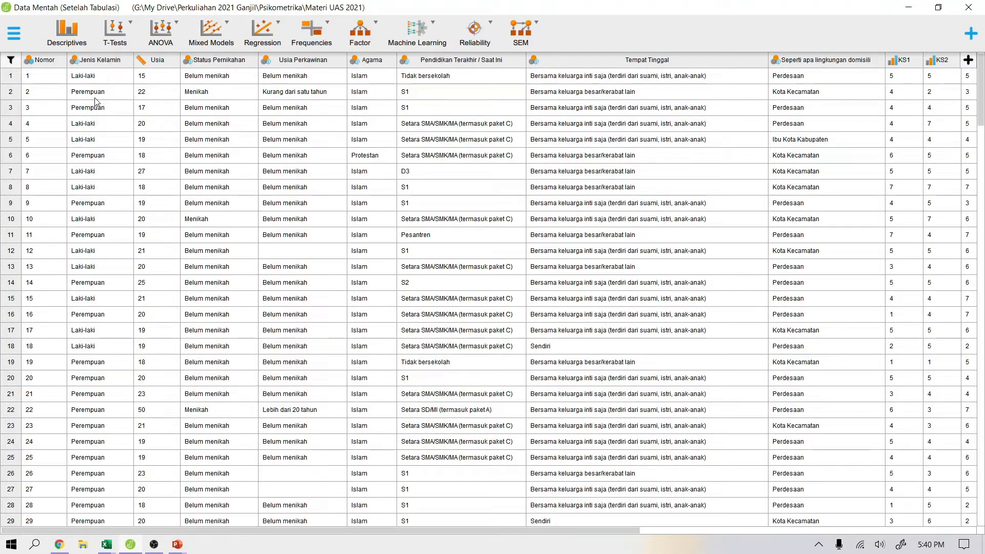
Step: Check the column types of Usia, Status Pernikahan and Usia Perkawinan, and view the Status Pernikahan value labels
{"action": "left_click", "coordinate": [141, 62]}
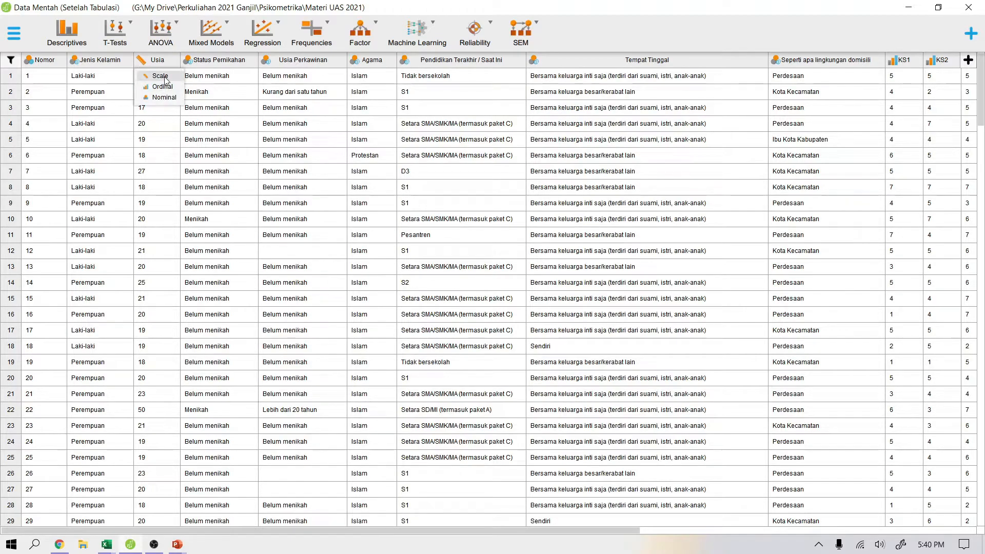
{"action": "left_click", "coordinate": [195, 64]}
{"action": "left_click", "coordinate": [195, 65]}
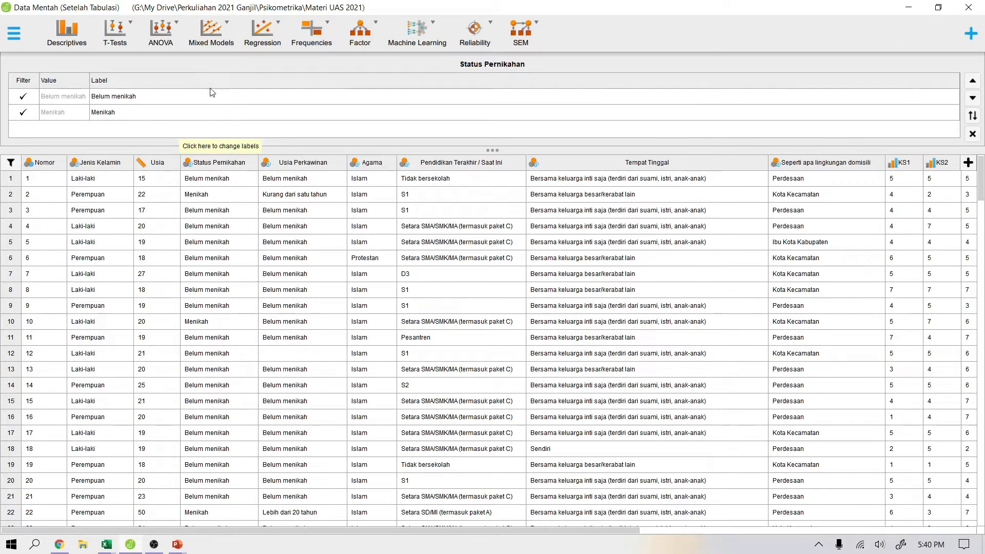
{"action": "left_click", "coordinate": [189, 163]}
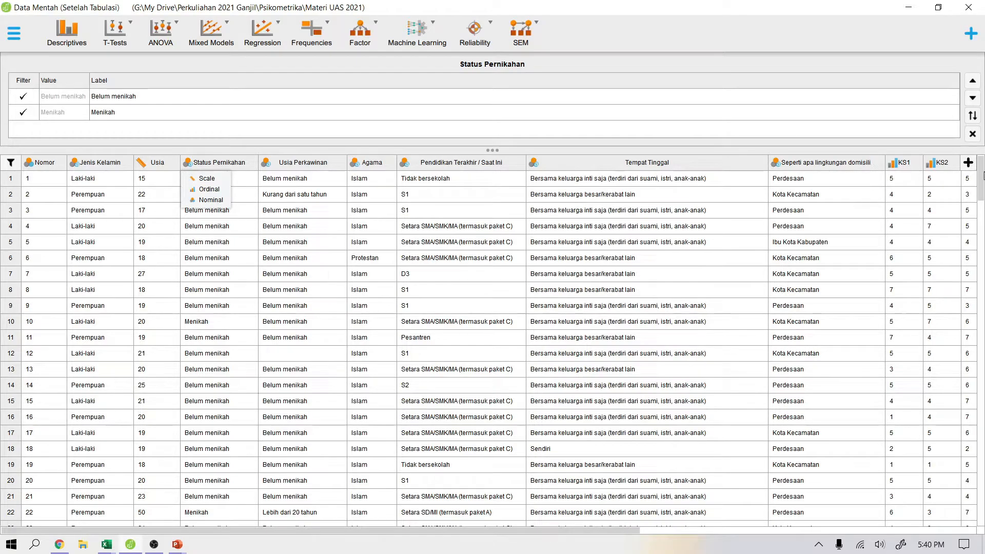
{"action": "left_click", "coordinate": [973, 135]}
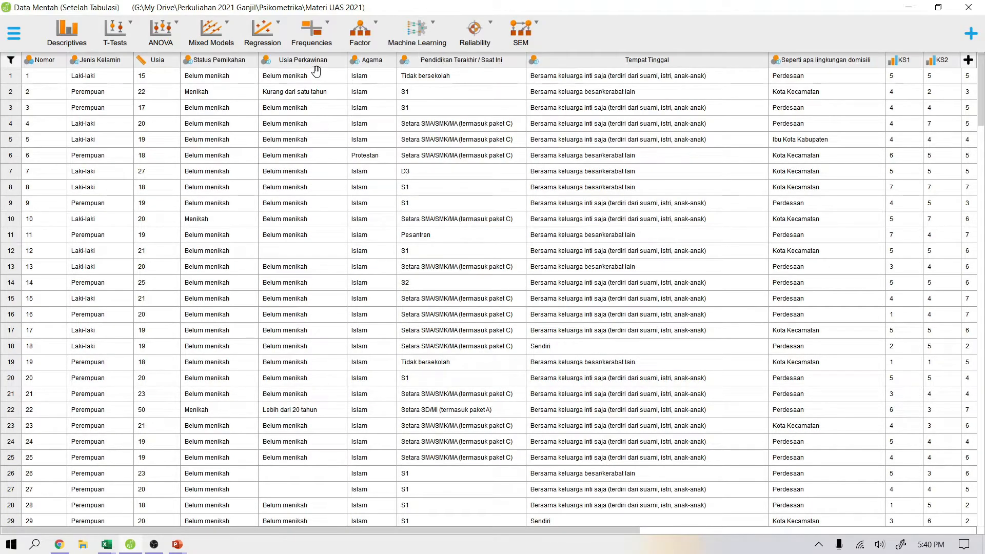
{"action": "left_click", "coordinate": [266, 61]}
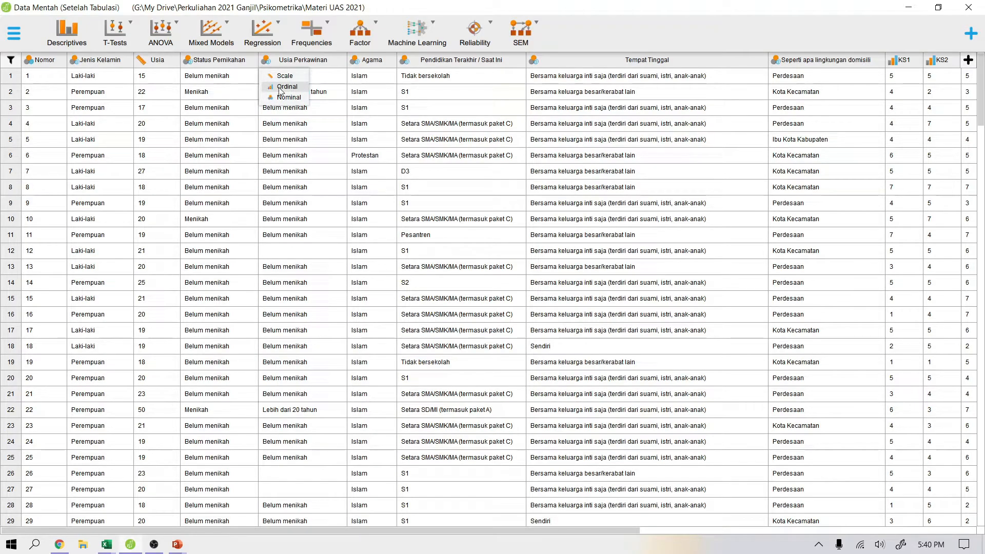
Step: View the value labels of the Agama column and set its column type to Nominal
{"action": "left_click", "coordinate": [367, 60]}
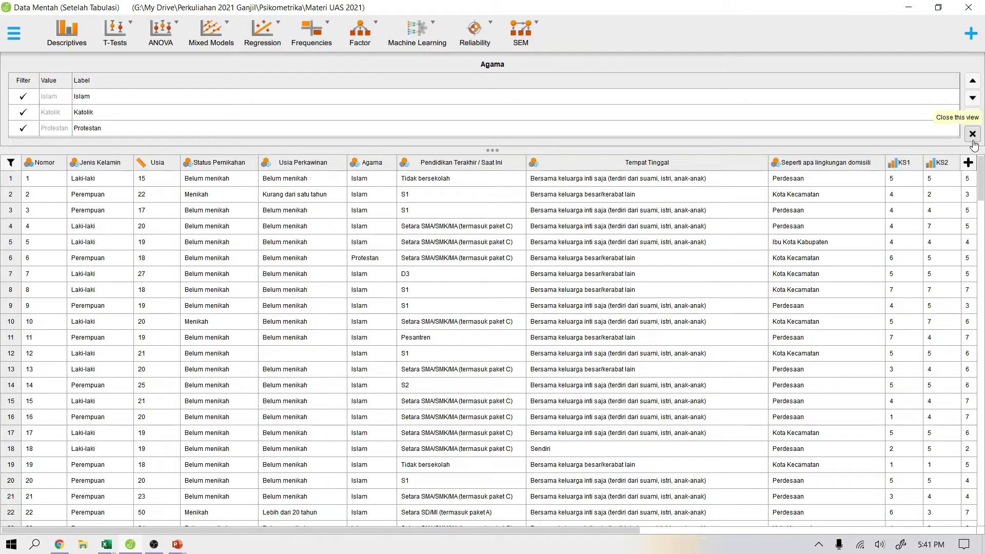
{"action": "left_click", "coordinate": [973, 134]}
{"action": "left_click", "coordinate": [356, 61]}
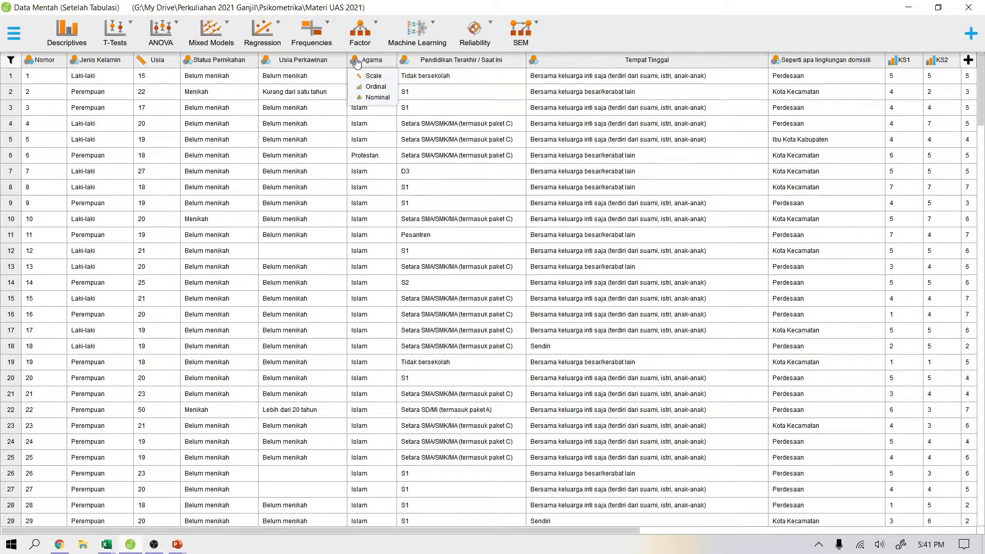
{"action": "left_click", "coordinate": [362, 98]}
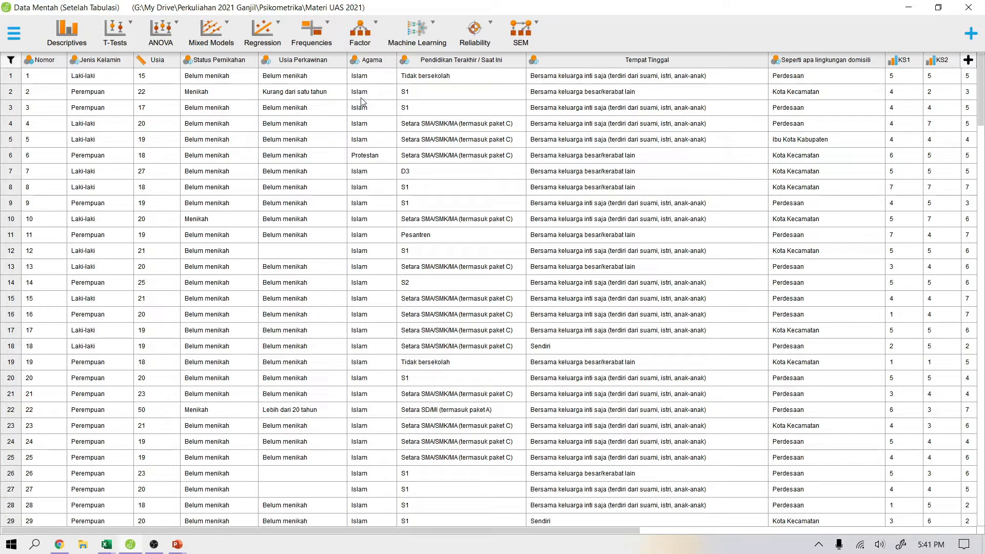
Step: Try to change the Pendidikan Terakhir / Saat Ini column type to Ordinal
{"action": "left_click", "coordinate": [405, 62]}
{"action": "left_click", "coordinate": [411, 87]}
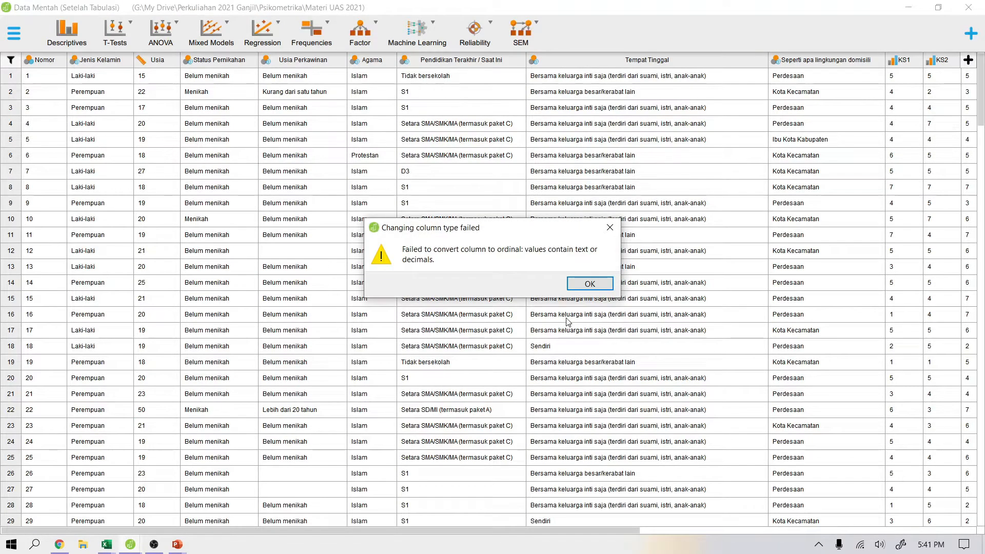
{"action": "left_click", "coordinate": [590, 284]}
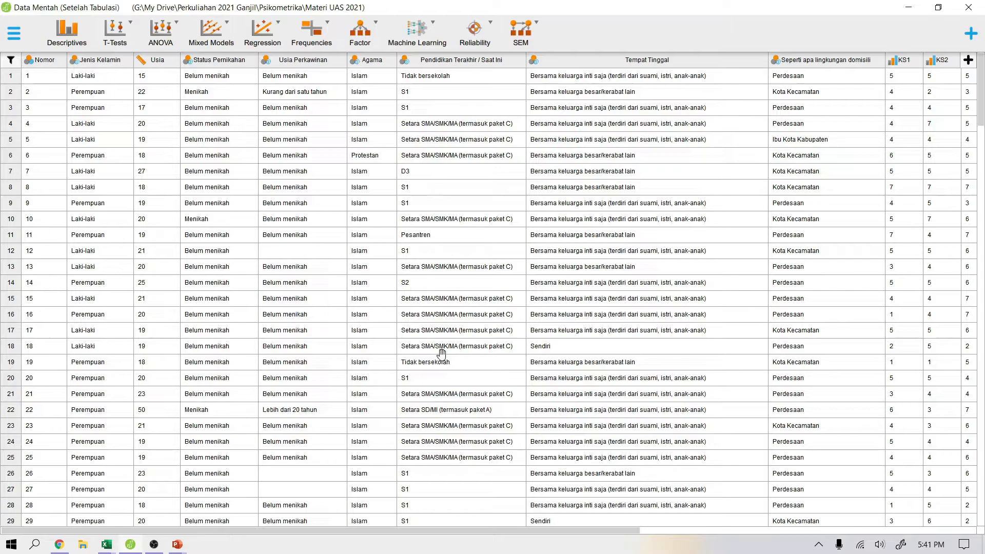
{"action": "left_click", "coordinate": [405, 60]}
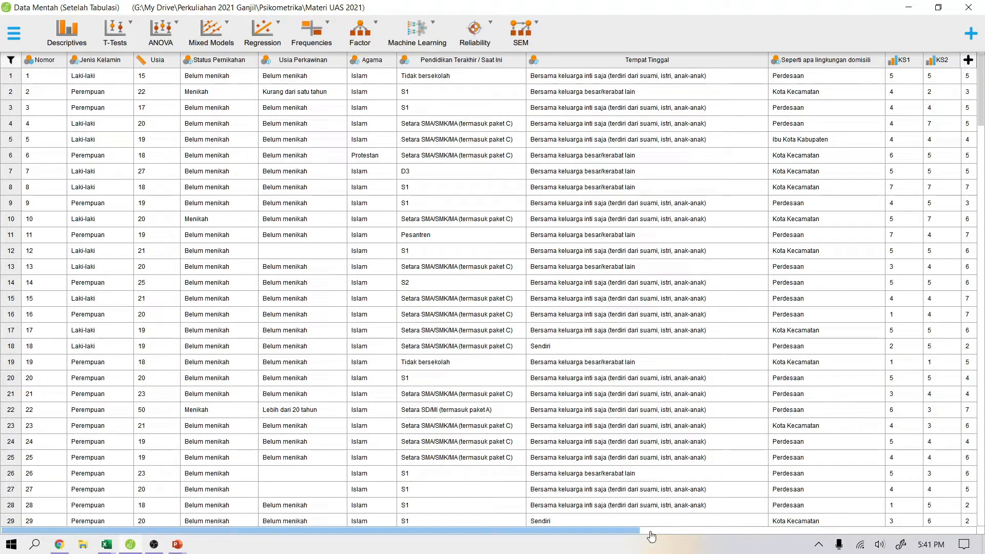
Step: Change the column type of the four items KS1, KS2, KS3 and KS4 to Scale
{"action": "left_click_drag", "start_coordinate": [626, 535], "coordinate": [971, 514]}
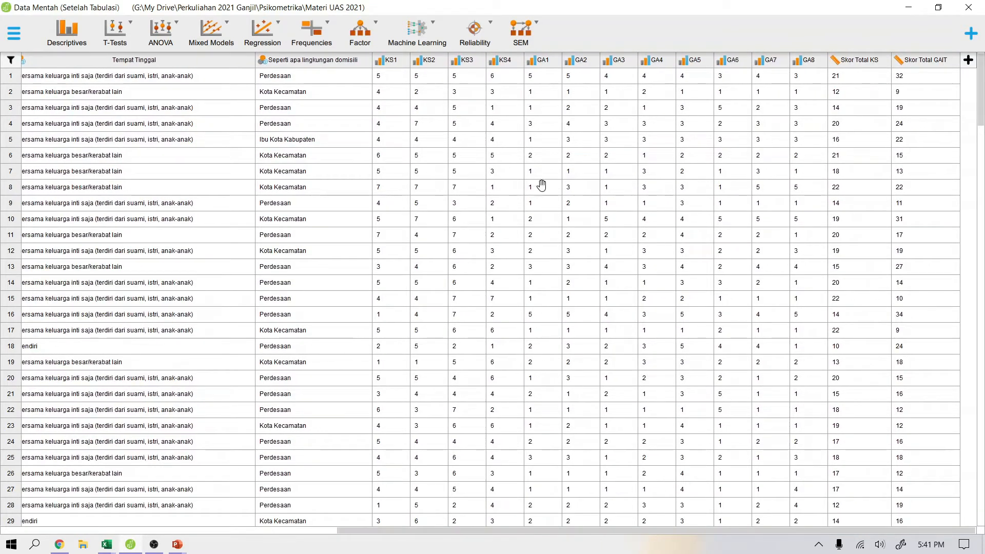
{"action": "left_click", "coordinate": [380, 63]}
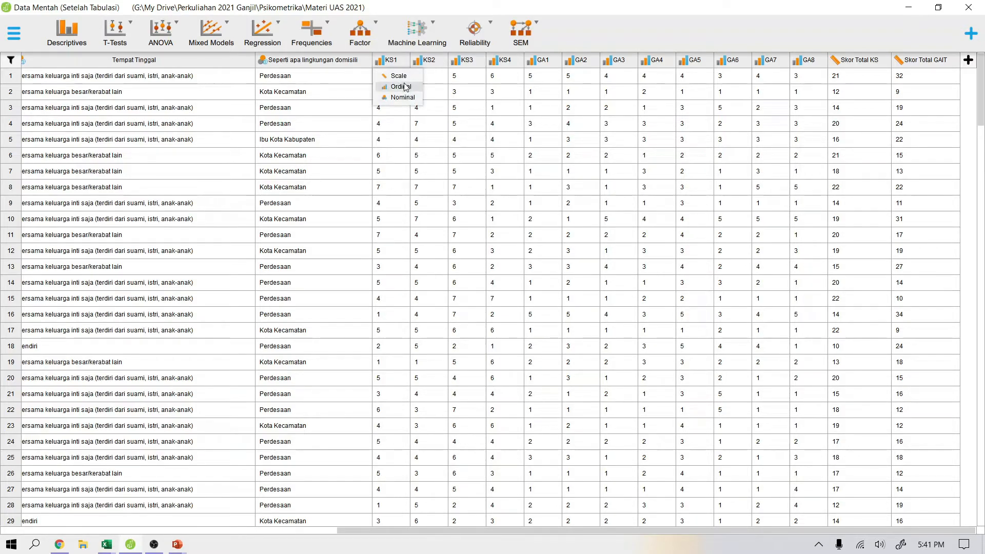
{"action": "left_click", "coordinate": [381, 63]}
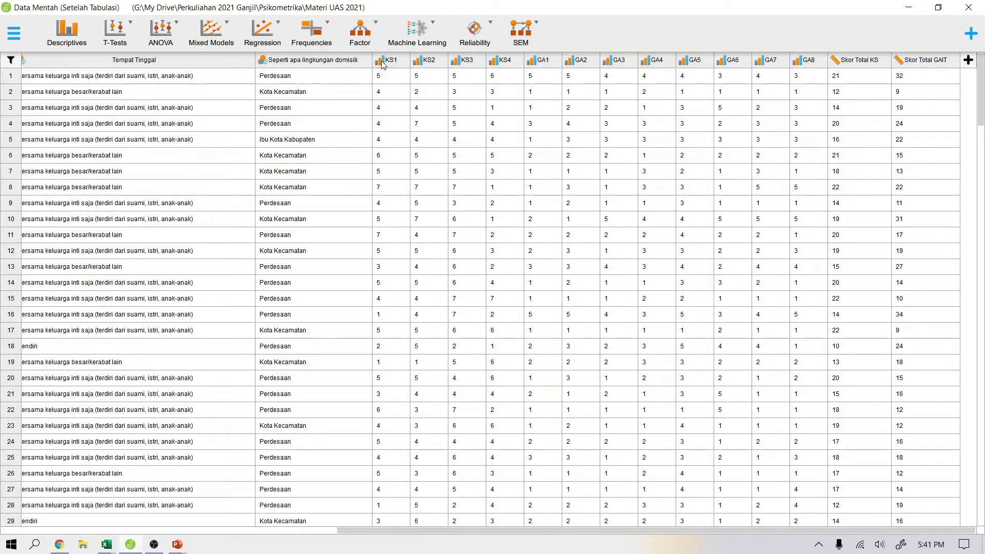
{"action": "left_click", "coordinate": [381, 62]}
{"action": "left_click", "coordinate": [393, 75]}
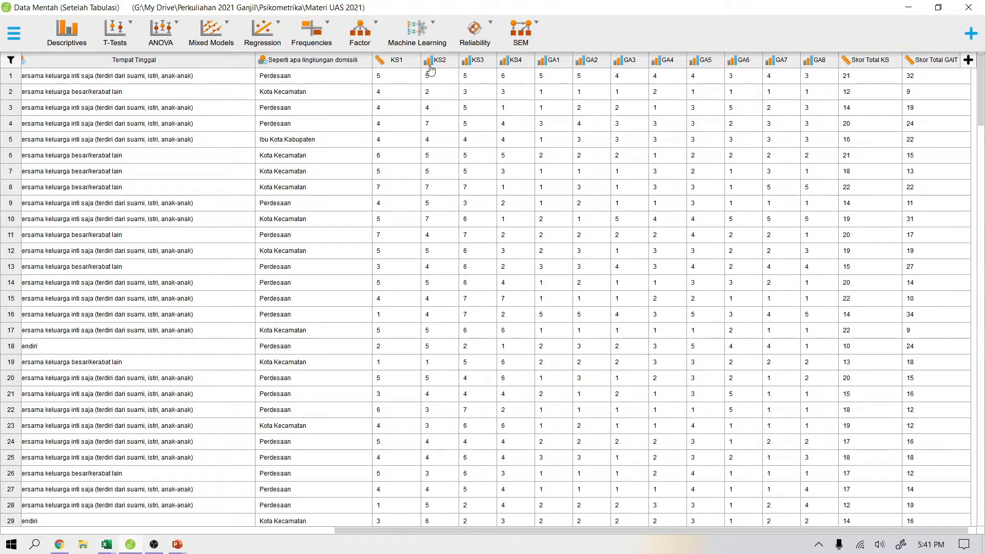
{"action": "left_click", "coordinate": [428, 60]}
{"action": "left_click", "coordinate": [437, 77]}
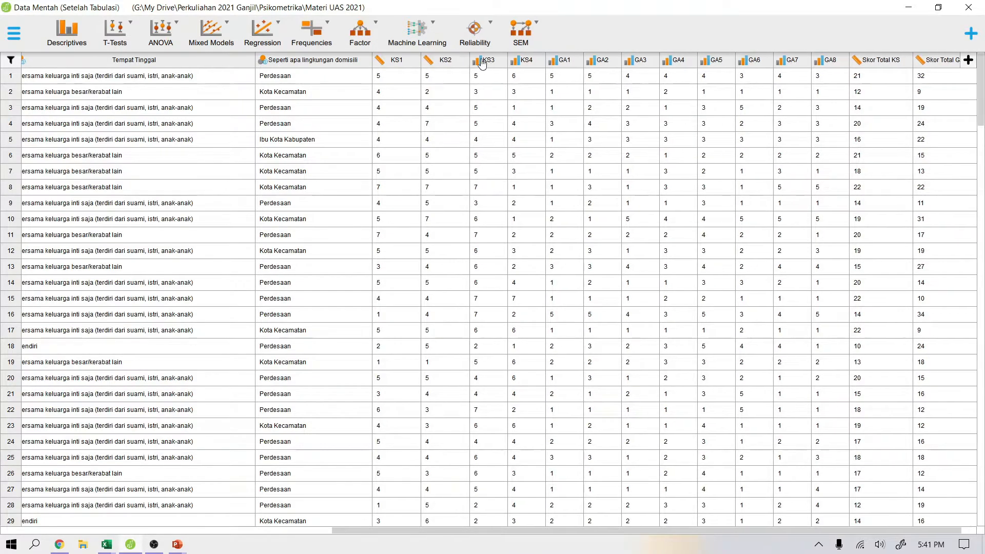
{"action": "left_click", "coordinate": [477, 61]}
{"action": "left_click", "coordinate": [490, 76]}
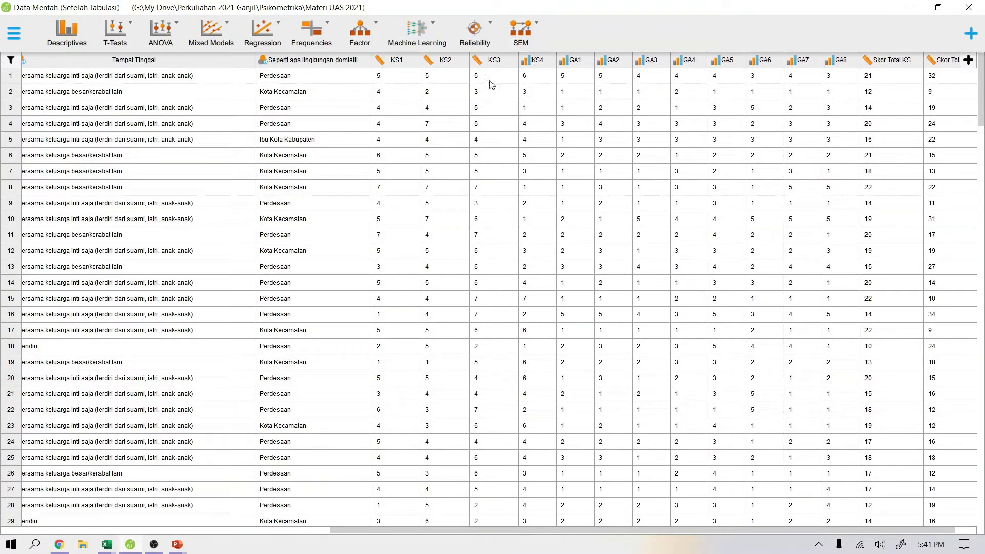
{"action": "left_click", "coordinate": [525, 61]}
{"action": "left_click", "coordinate": [534, 77]}
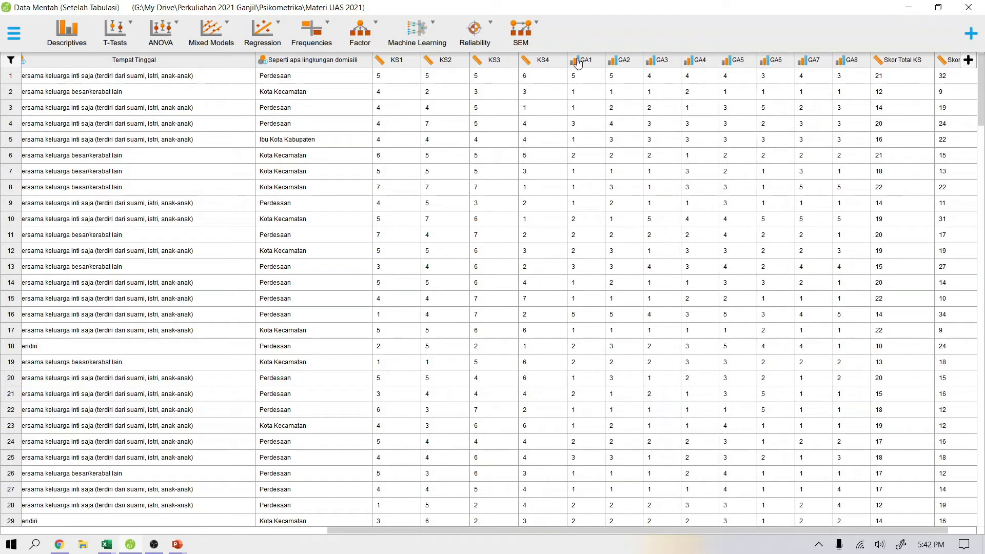
Step: Change the column type of the items GA1, GA2, GA3 and GA4 to Scale
{"action": "left_click", "coordinate": [575, 60]}
{"action": "left_click", "coordinate": [585, 77]}
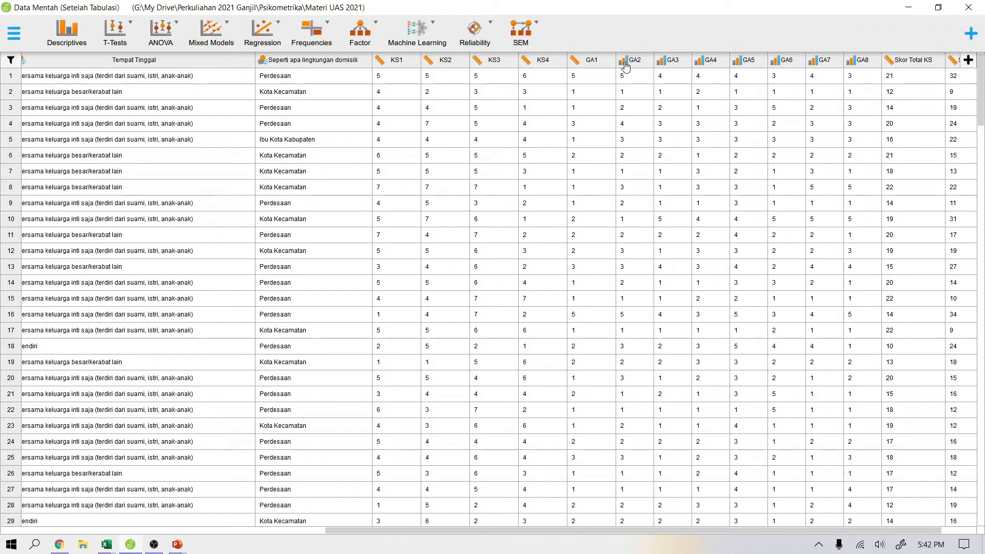
{"action": "left_click", "coordinate": [624, 61]}
{"action": "left_click", "coordinate": [634, 77]}
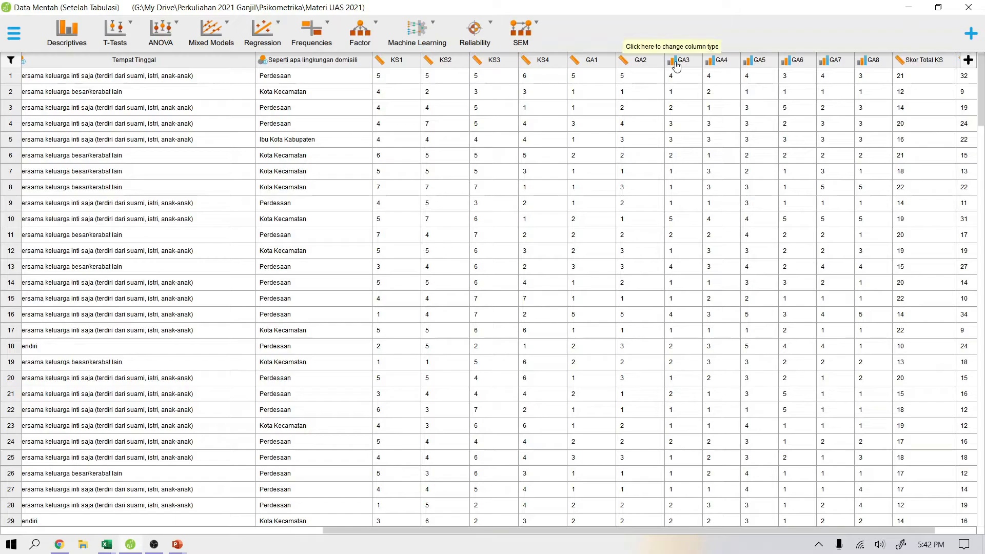
{"action": "left_click", "coordinate": [675, 62]}
{"action": "left_click", "coordinate": [677, 75]}
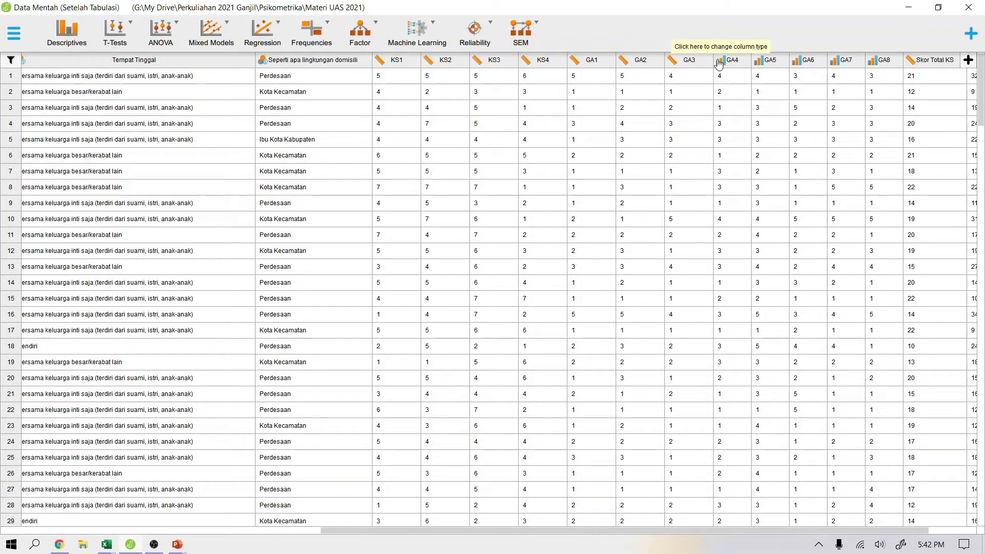
{"action": "left_click", "coordinate": [719, 61]}
{"action": "left_click", "coordinate": [730, 75]}
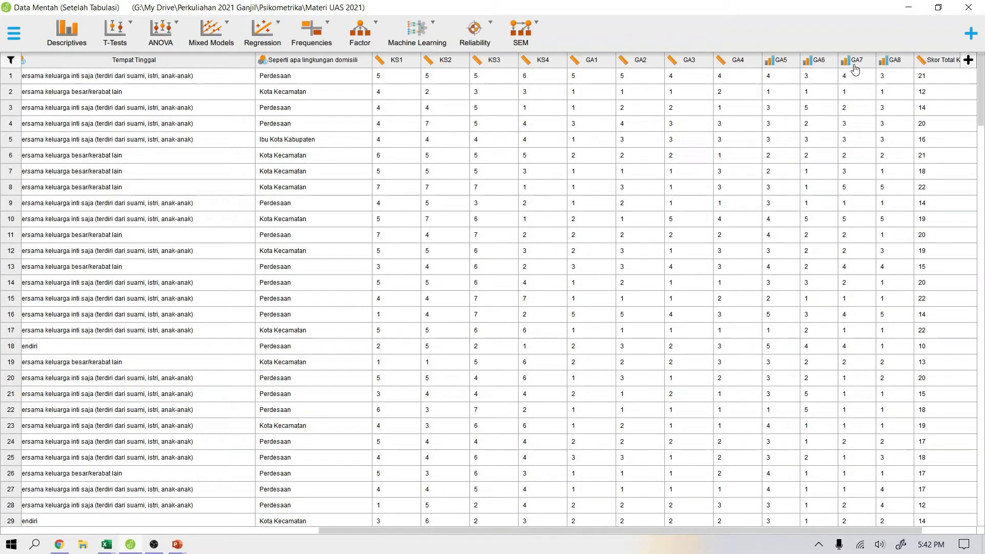
Step: Change the column type of the items GA8, GA7, GA6 and GA5 to Scale
{"action": "left_click", "coordinate": [884, 61]}
{"action": "left_click", "coordinate": [888, 76]}
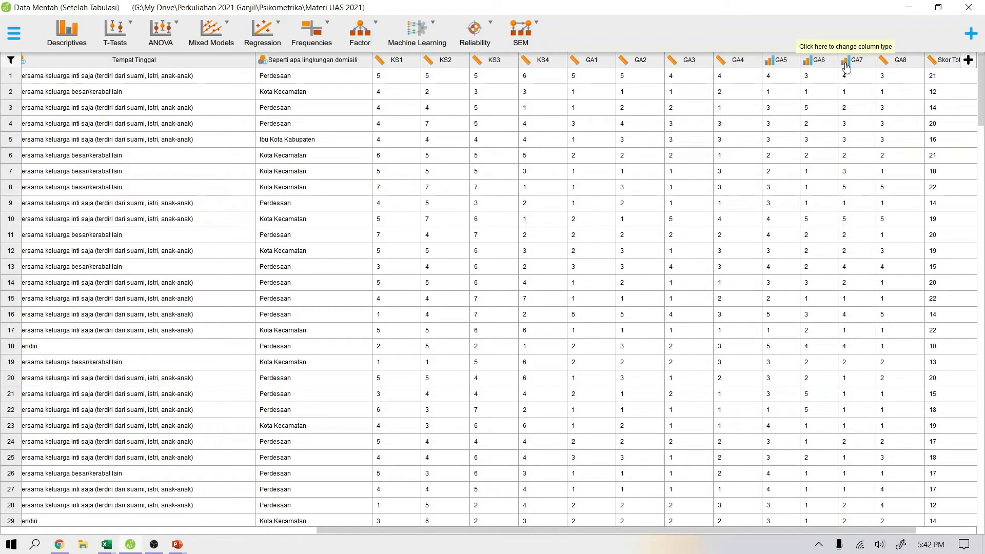
{"action": "left_click", "coordinate": [844, 61]}
{"action": "left_click", "coordinate": [849, 76]}
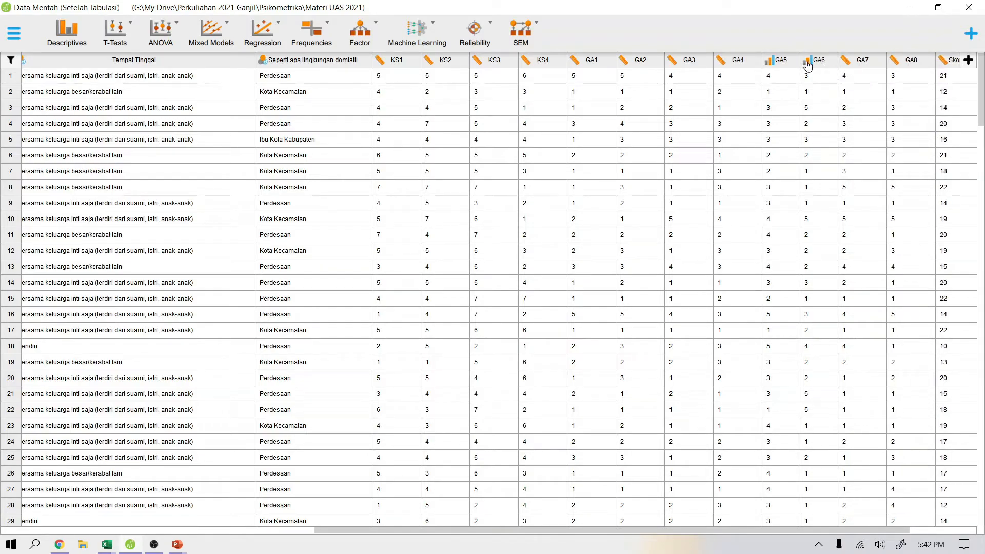
{"action": "left_click", "coordinate": [807, 62]}
{"action": "left_click", "coordinate": [819, 76]}
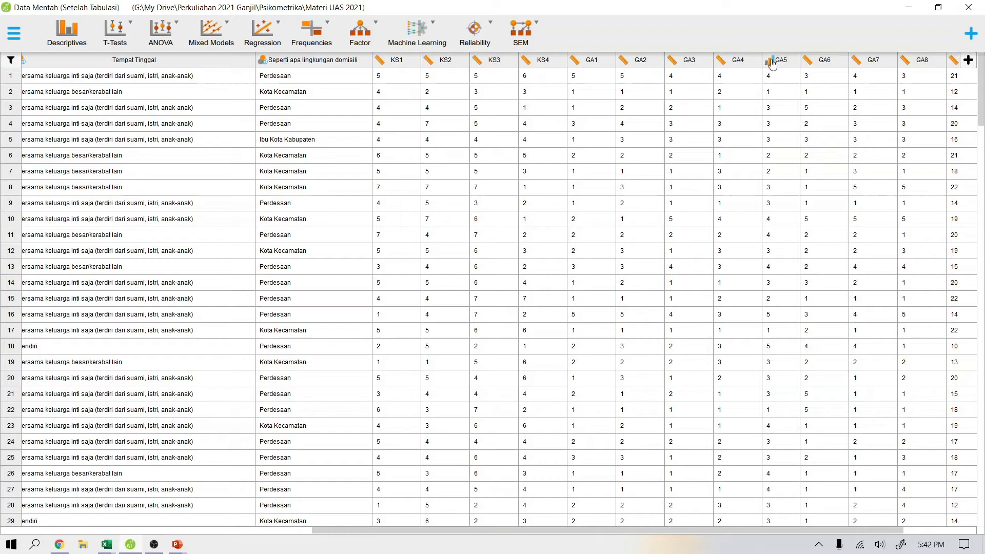
{"action": "left_click", "coordinate": [769, 61]}
{"action": "left_click", "coordinate": [778, 77]}
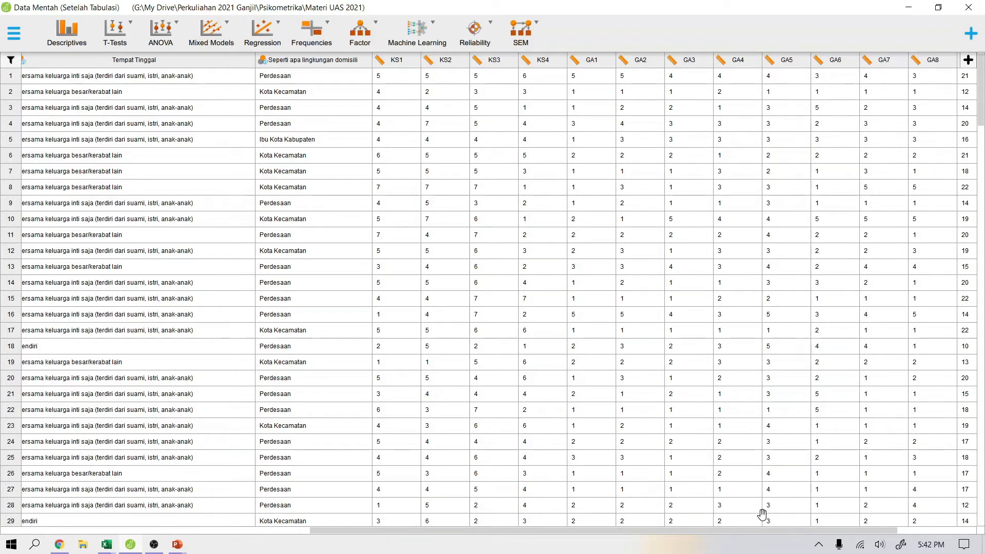
Step: Review the column types across the data table, from the demographic columns to the total score columns
{"action": "left_click_drag", "start_coordinate": [764, 534], "coordinate": [893, 528]}
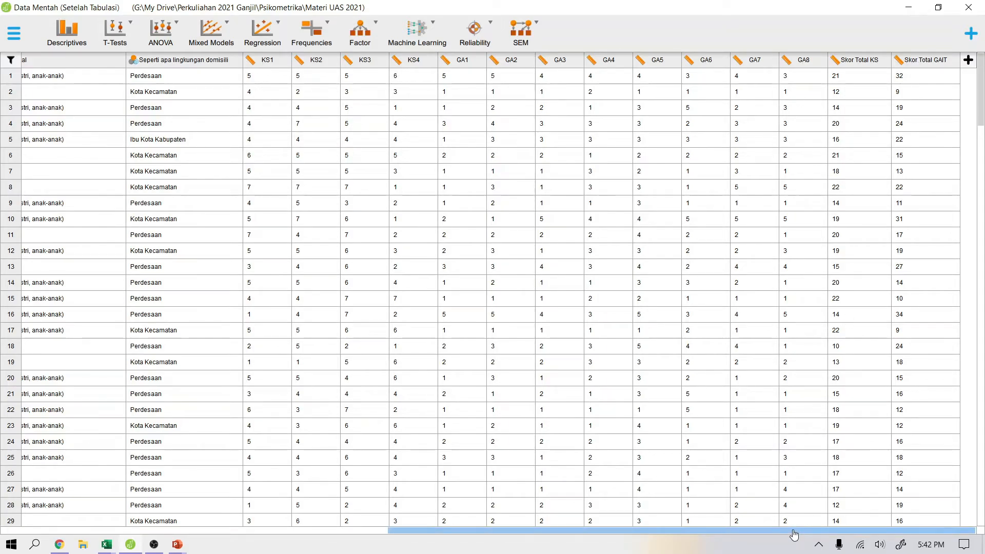
{"action": "left_click_drag", "start_coordinate": [795, 536], "coordinate": [462, 535]}
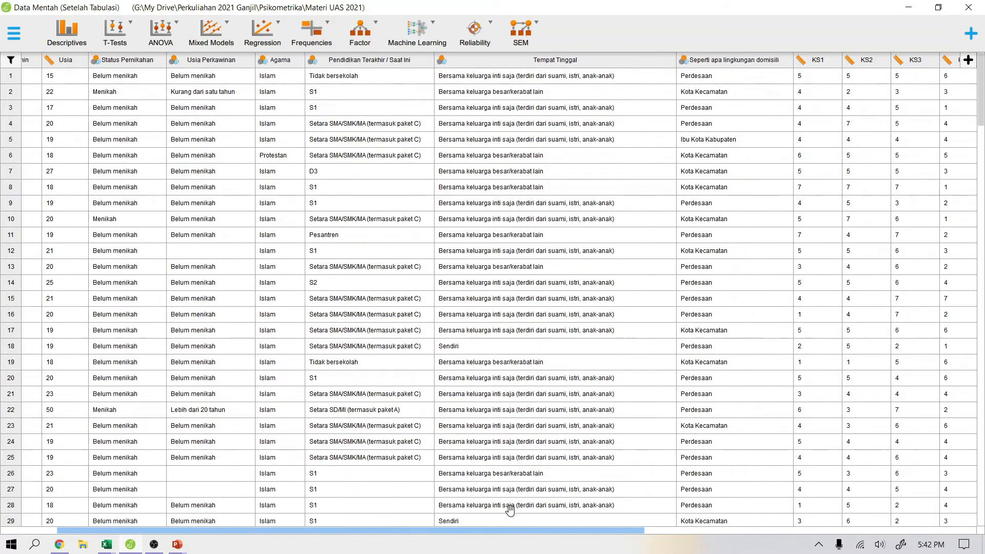
{"action": "left_click_drag", "start_coordinate": [509, 509], "coordinate": [792, 508]}
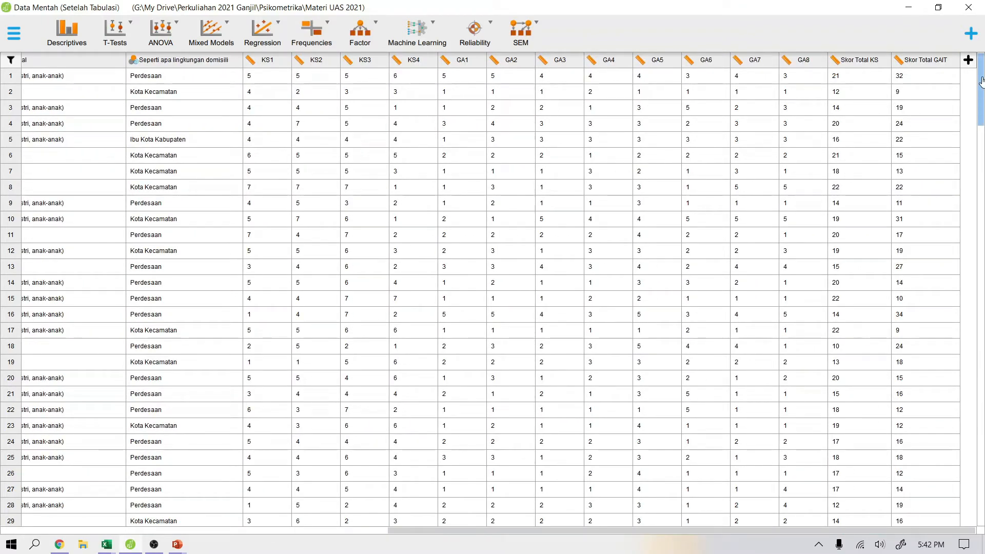
Step: View the Data Mentah (Setelah Tabulasi) workbook in Excel, select cell M15 to clear the table selection, and return to JASP
{"action": "mouse_move", "coordinate": [113, 548]}
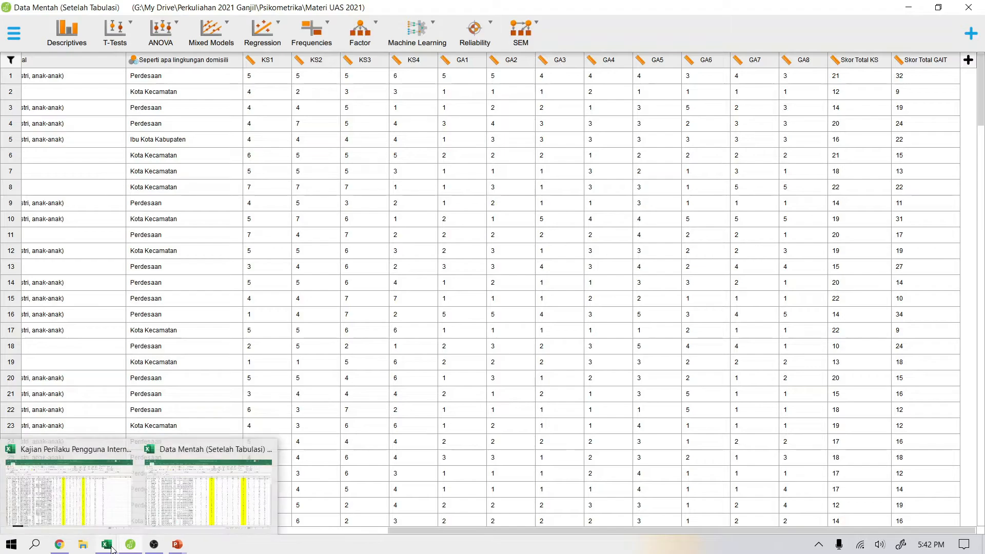
{"action": "left_click", "coordinate": [191, 522]}
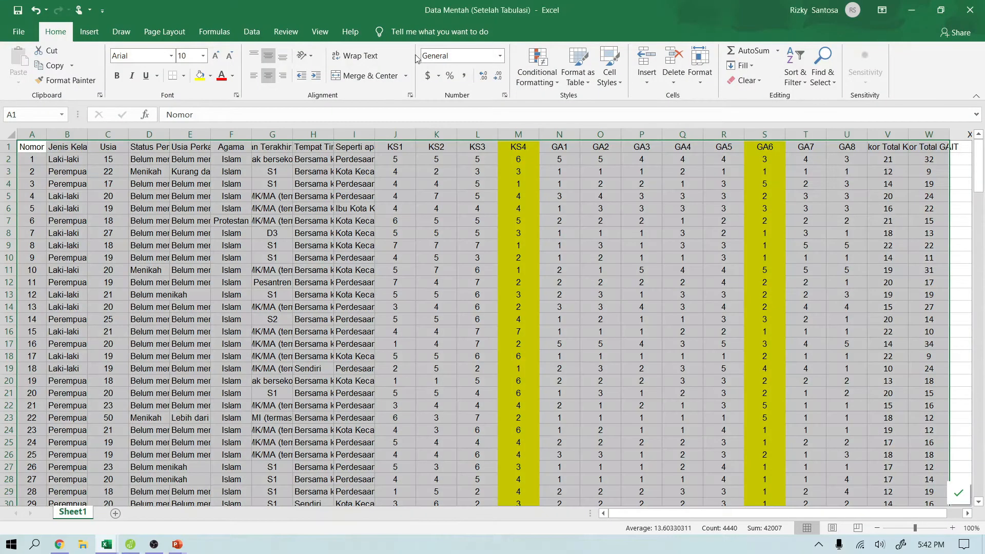
{"action": "left_click", "coordinate": [523, 317]}
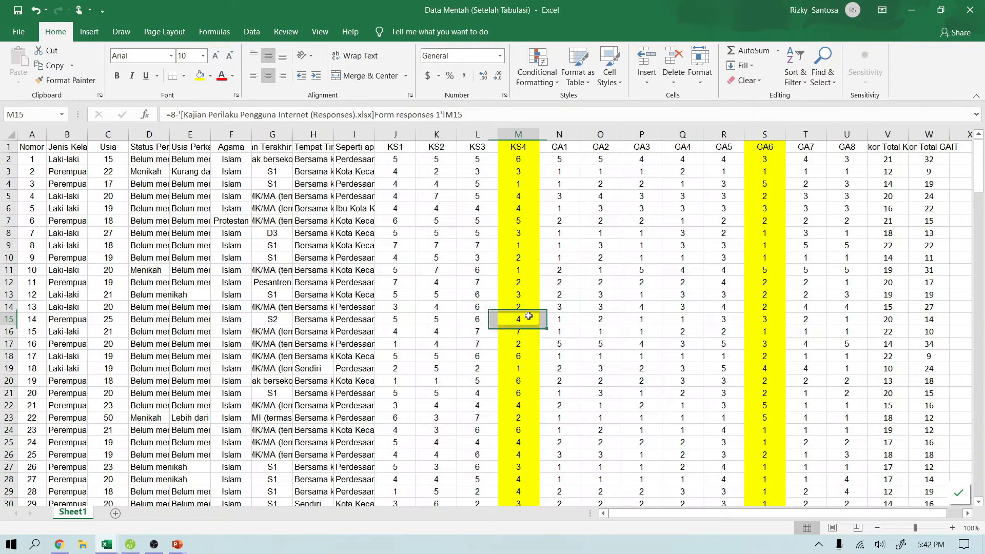
{"action": "left_click", "coordinate": [131, 547]}
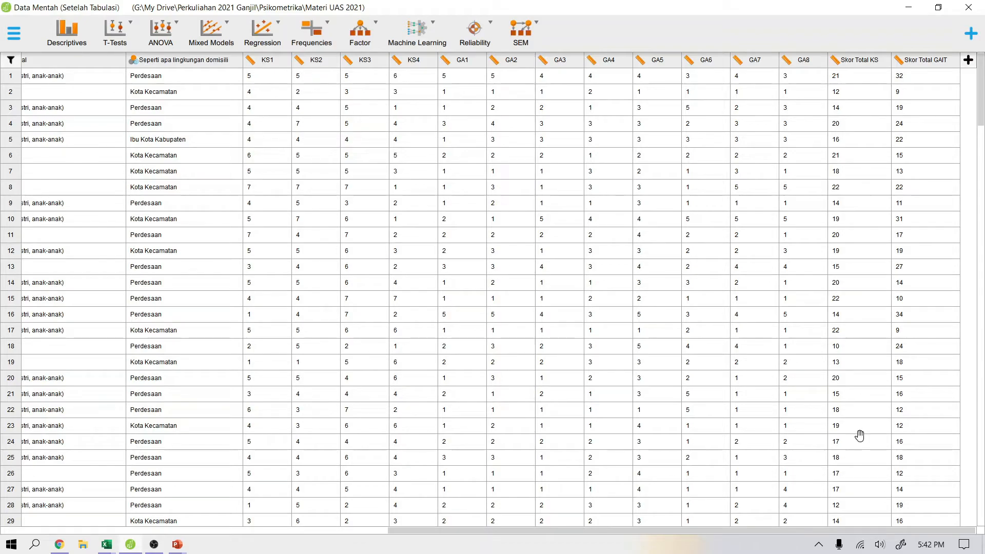
Step: Open the source spreadsheet in Excel from the JASP data table and delete the Skor Total GAIT column W
{"action": "double_click", "coordinate": [838, 80]}
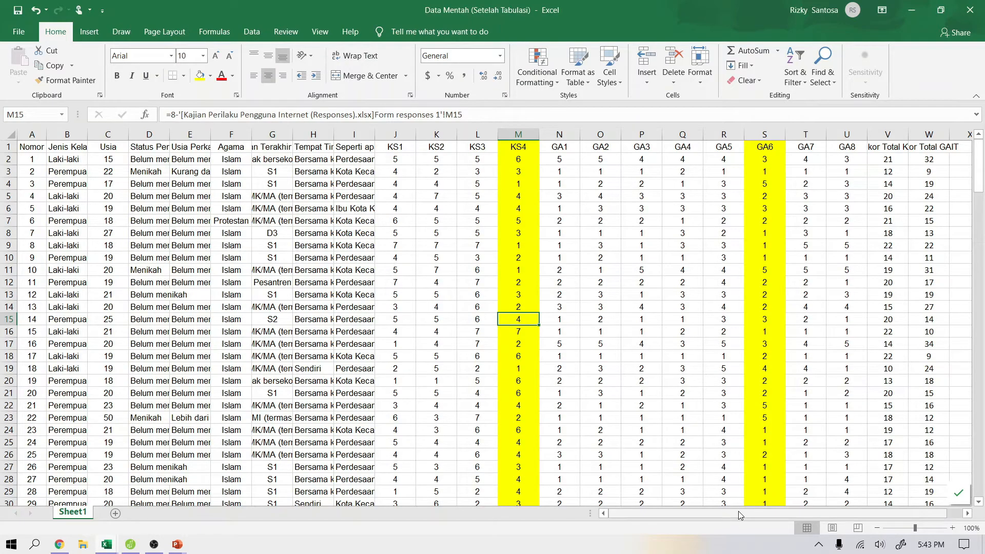
{"action": "scroll", "coordinate": [878, 514], "scroll_direction": "right", "scroll_amount": 1}
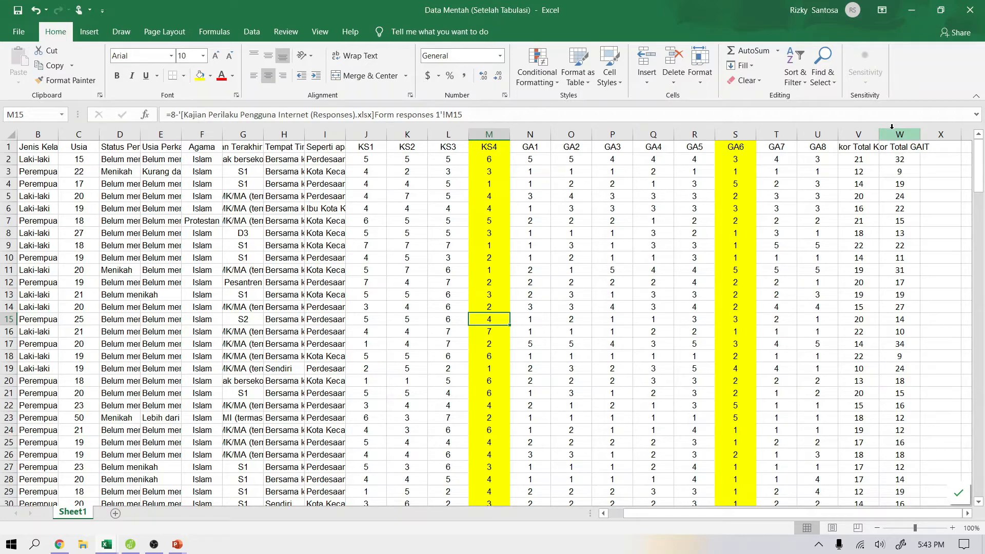
{"action": "left_click", "coordinate": [857, 161]}
{"action": "left_click", "coordinate": [901, 130]}
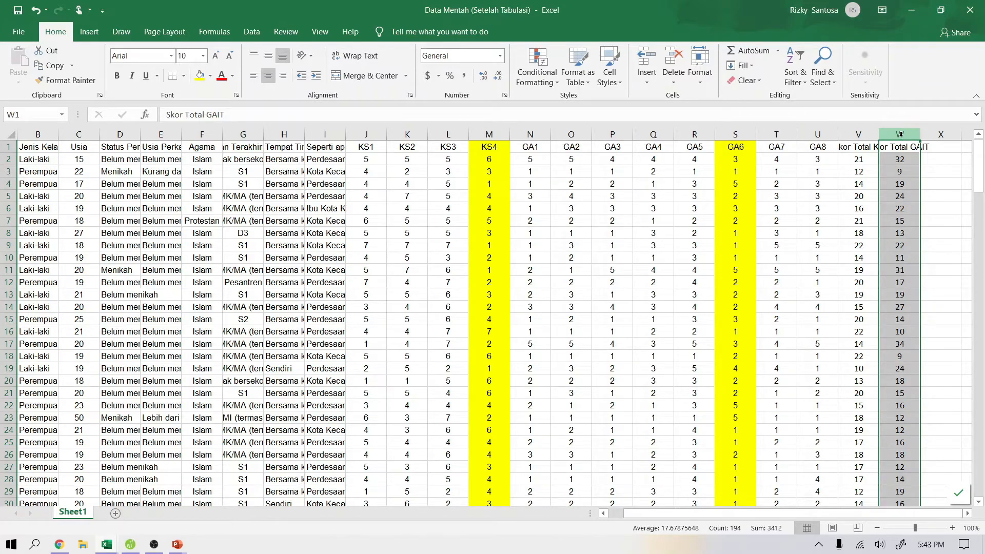
{"action": "right_click", "coordinate": [901, 134]}
{"action": "left_click", "coordinate": [849, 242]}
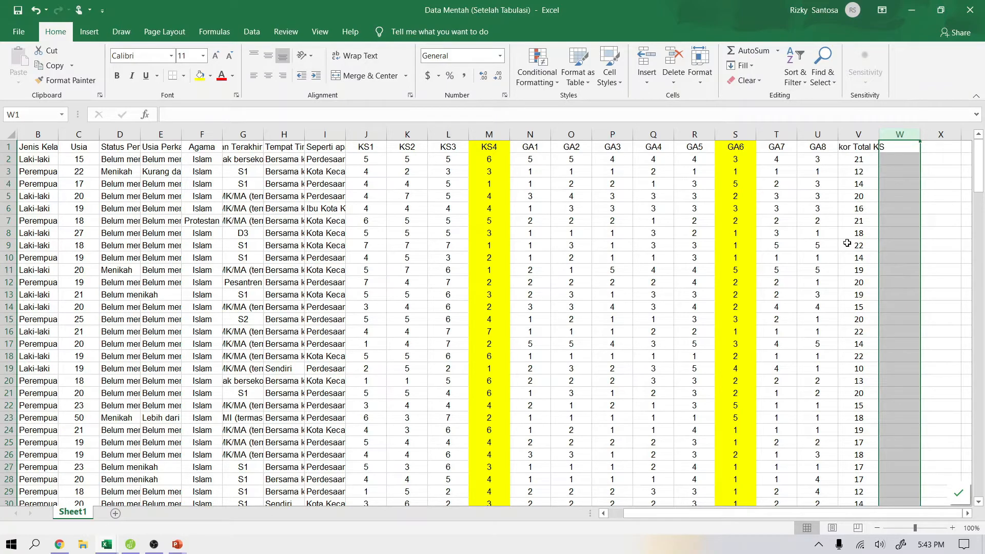
Step: Save the edited spreadsheet, keeping the ODS format, and switch to JASP to check the synchronized data
{"action": "key", "text": "ctrl+s"}
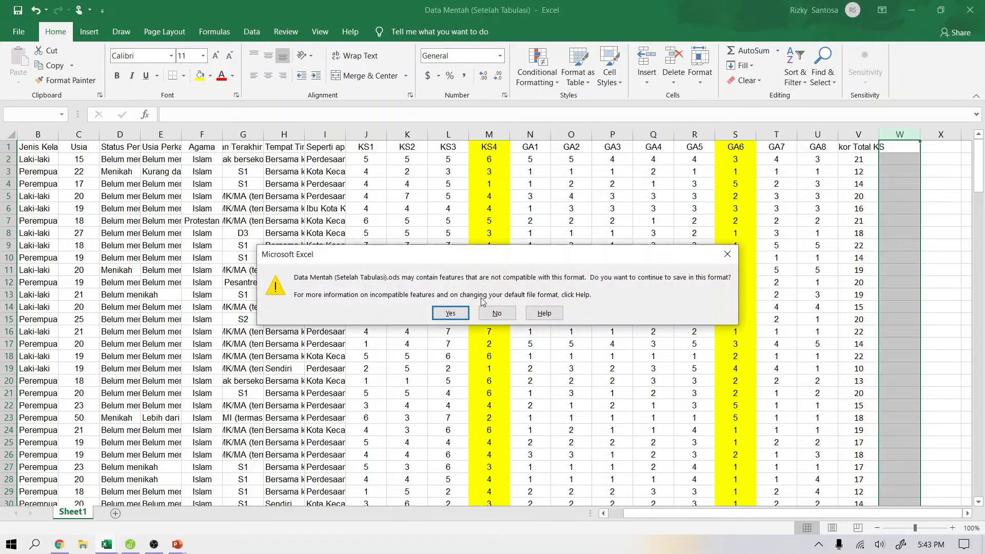
{"action": "left_click", "coordinate": [445, 311]}
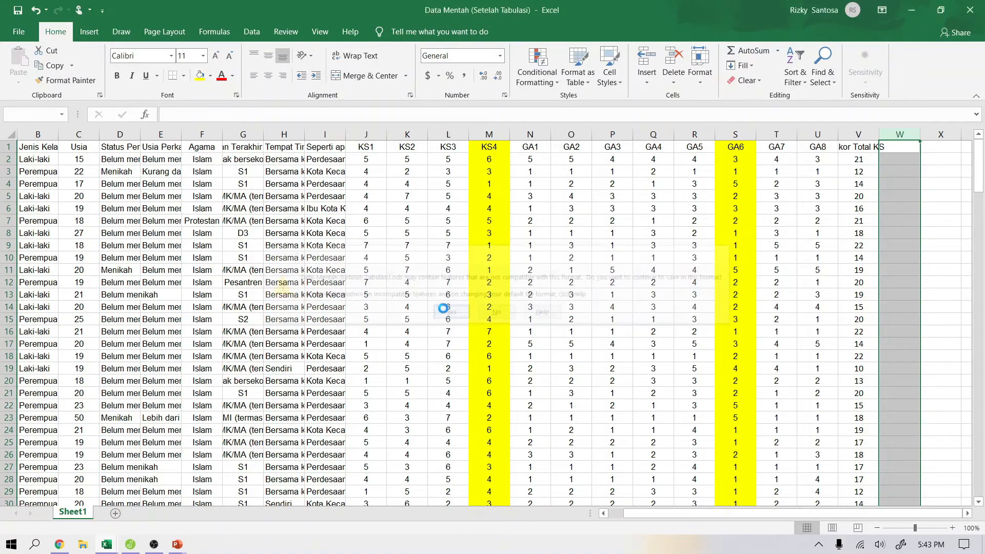
{"action": "left_click", "coordinate": [132, 545]}
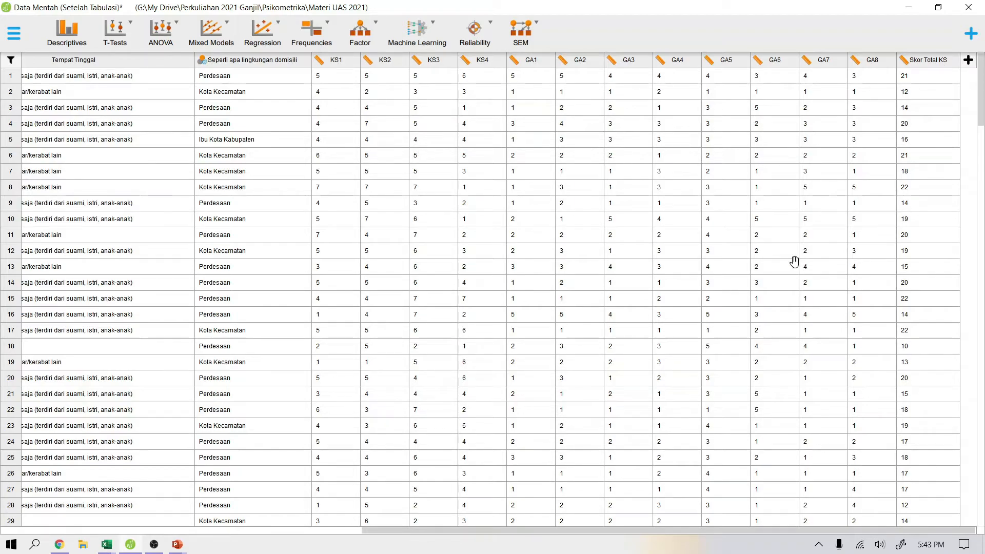
Step: Switch back to the Data Mentah (Setelah Tabulasi) workbook in Excel and enter the header "Skor Total GAIT" in cell W1
{"action": "mouse_move", "coordinate": [105, 545]}
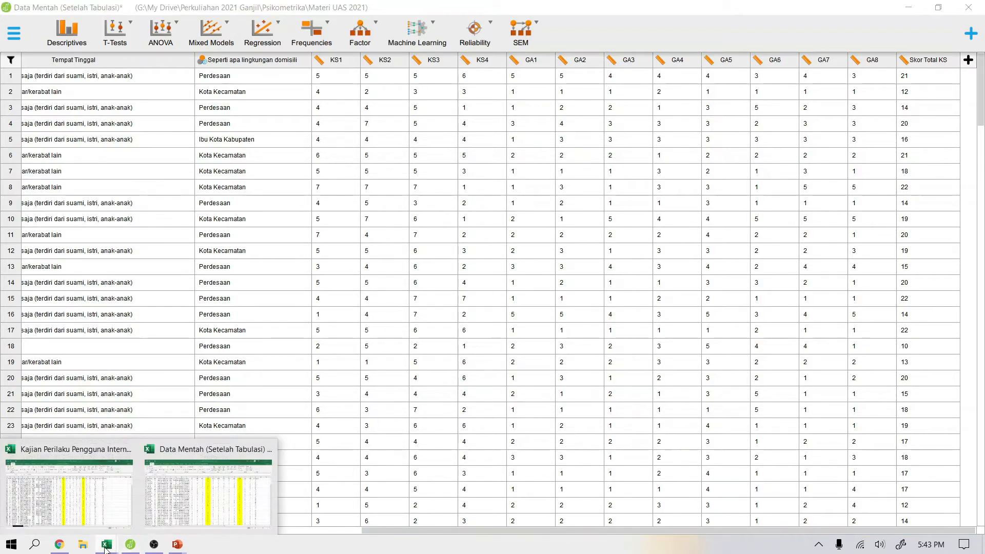
{"action": "left_click", "coordinate": [240, 491]}
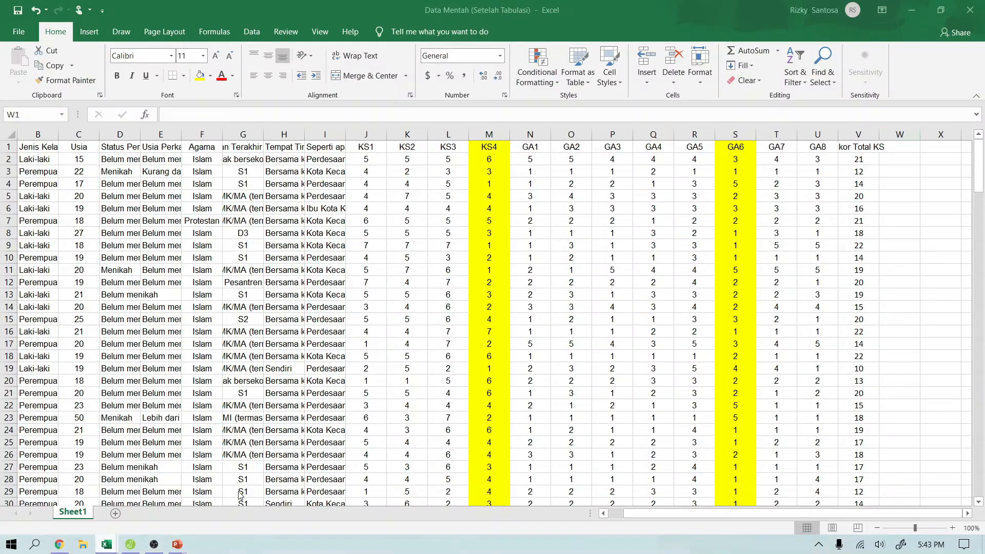
{"action": "left_click", "coordinate": [898, 150]}
{"action": "type", "text": "Skor Total GAIT"}
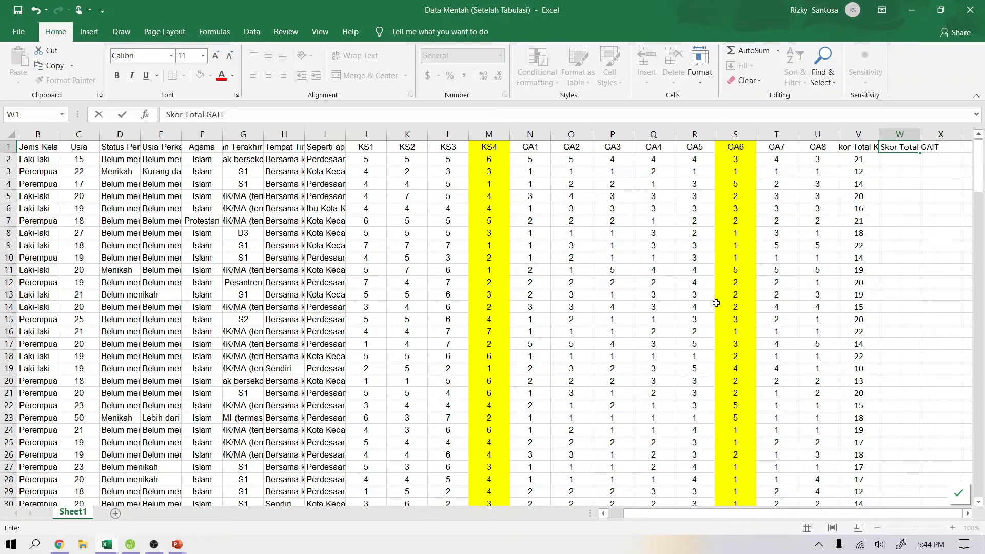
Step: Enter the formula =SUM(N2:U2) in cell W2 to total GA1 to GA8, and fill it down the column
{"action": "left_click", "coordinate": [914, 162]}
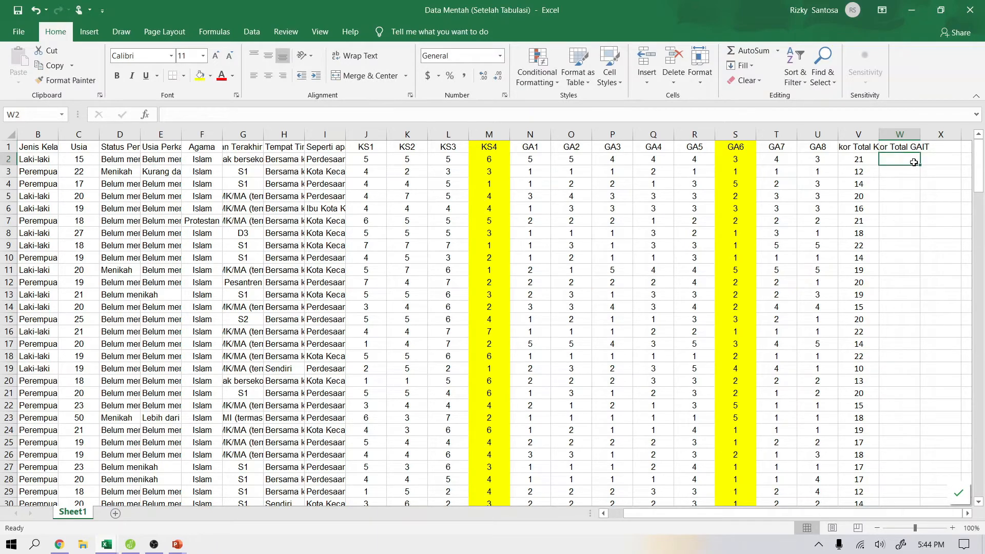
{"action": "type", "text": "="}
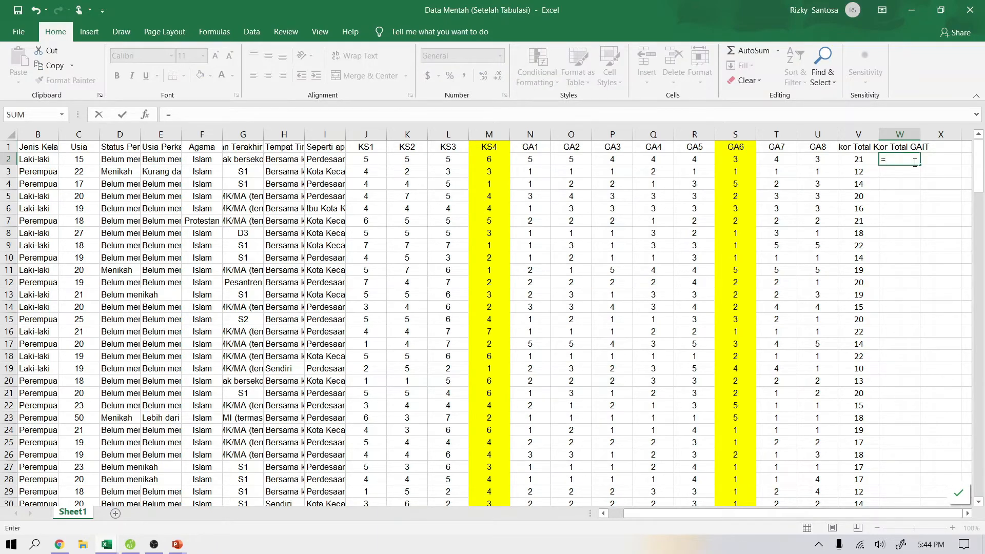
{"action": "type", "text": "sum("}
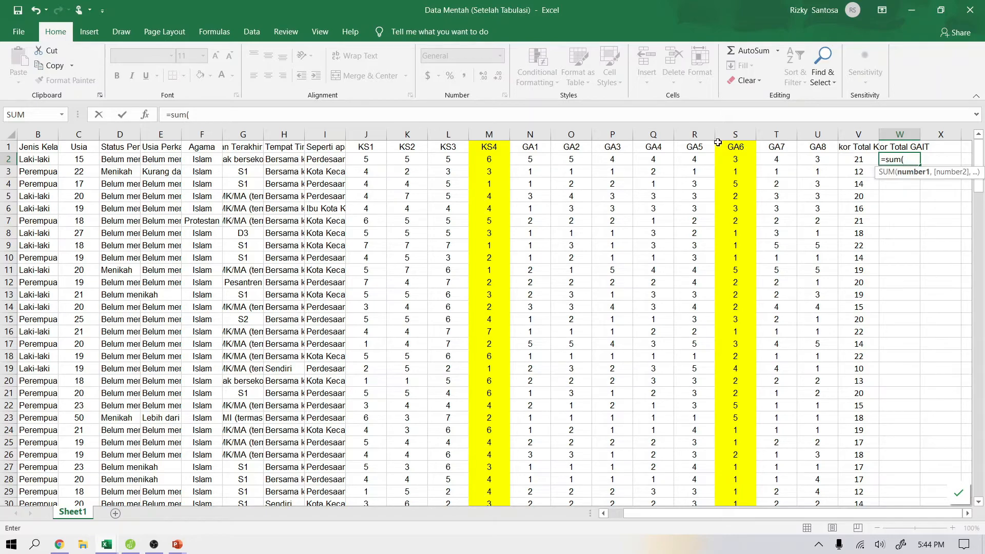
{"action": "left_click_drag", "start_coordinate": [538, 159], "coordinate": [832, 162]}
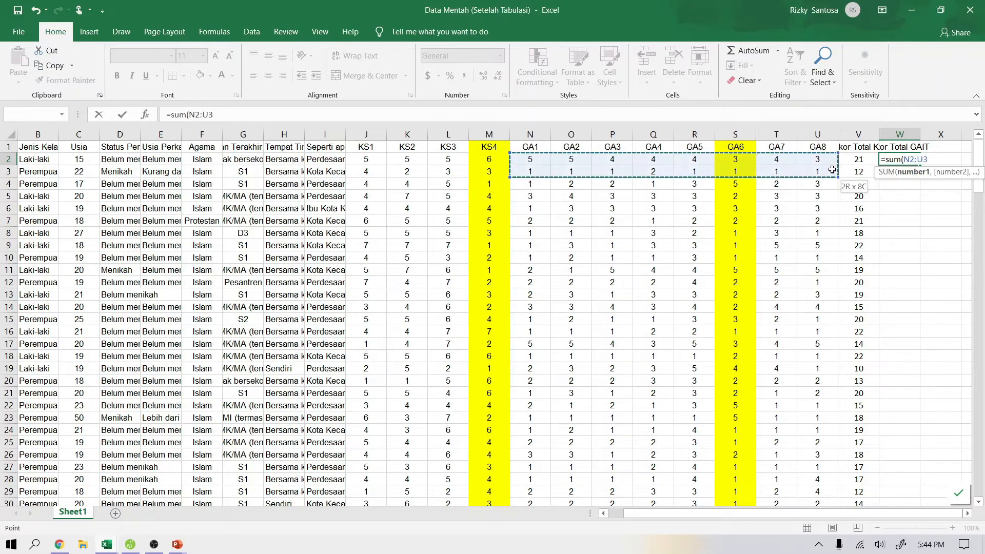
{"action": "key", "text": "Return"}
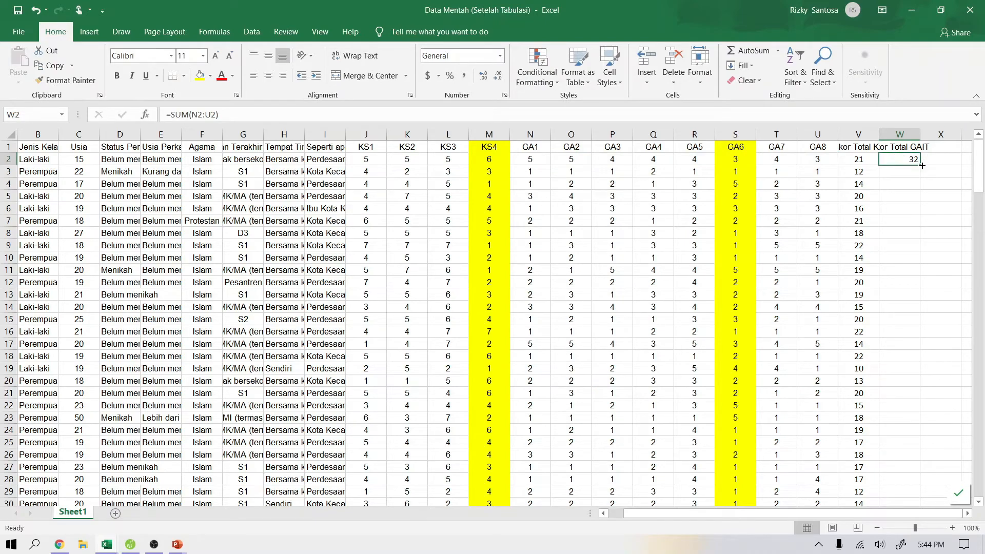
{"action": "double_click", "coordinate": [919, 165]}
Step: Save the spreadsheet, keeping the ODS format, and switch to JASP to check the synchronized columns
{"action": "key", "text": "ctrl+s"}
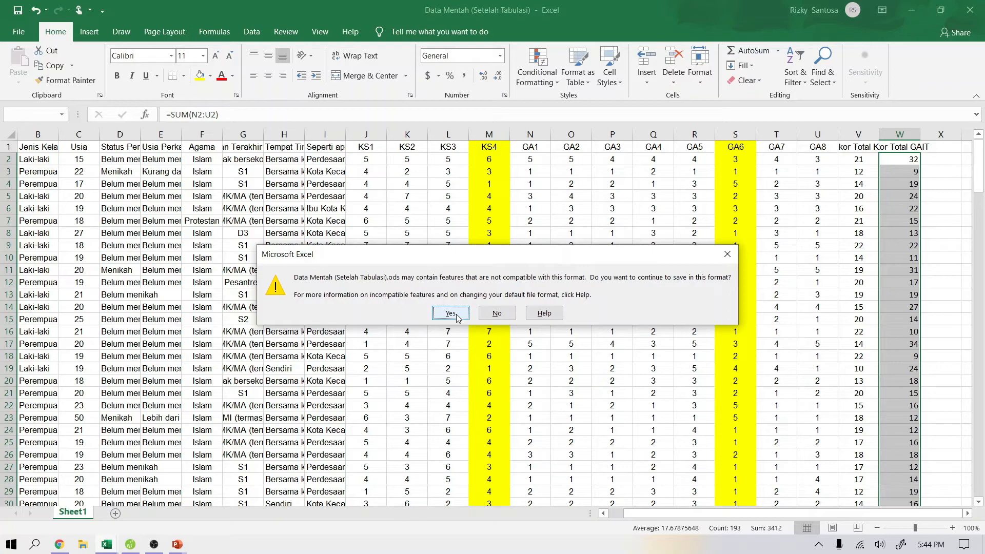
{"action": "left_click", "coordinate": [451, 313]}
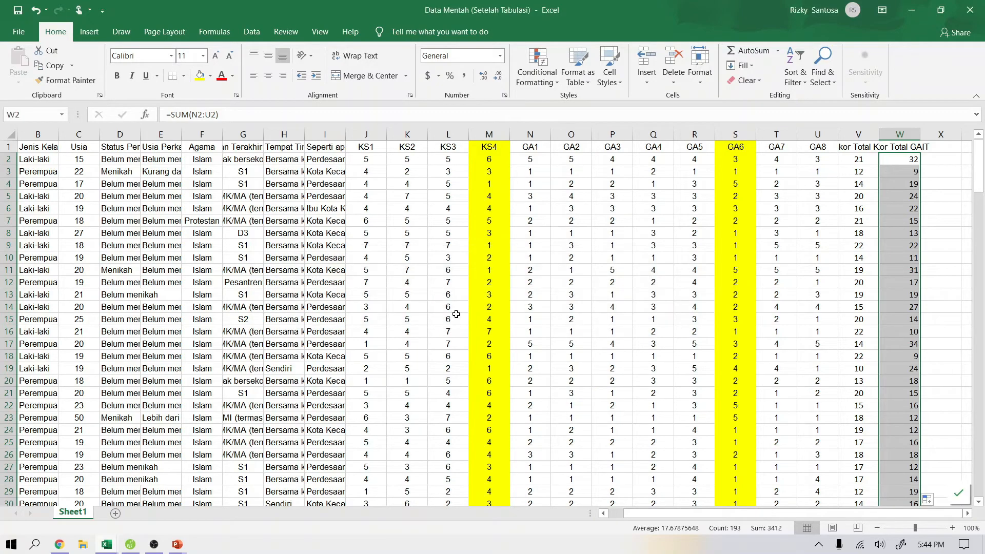
{"action": "left_click", "coordinate": [177, 547]}
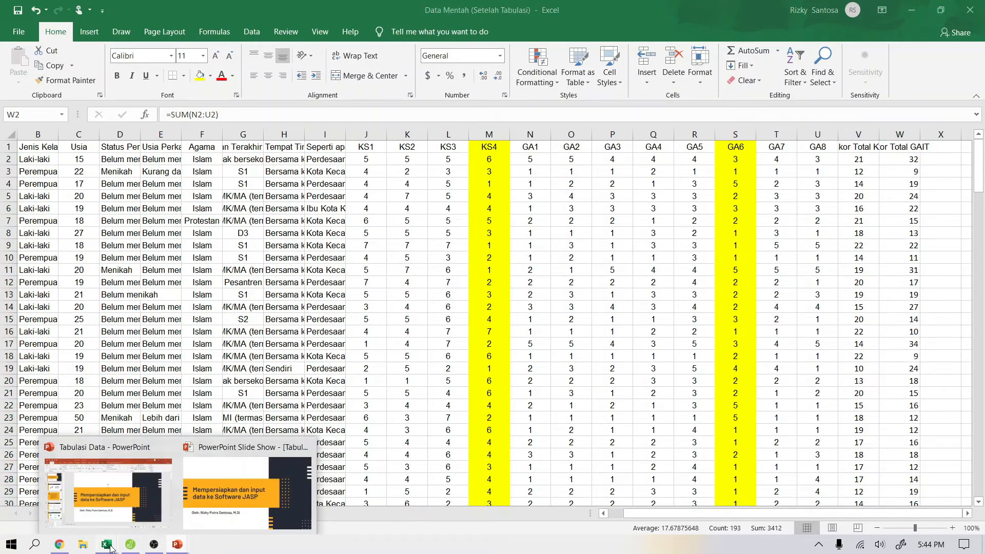
{"action": "left_click", "coordinate": [131, 546]}
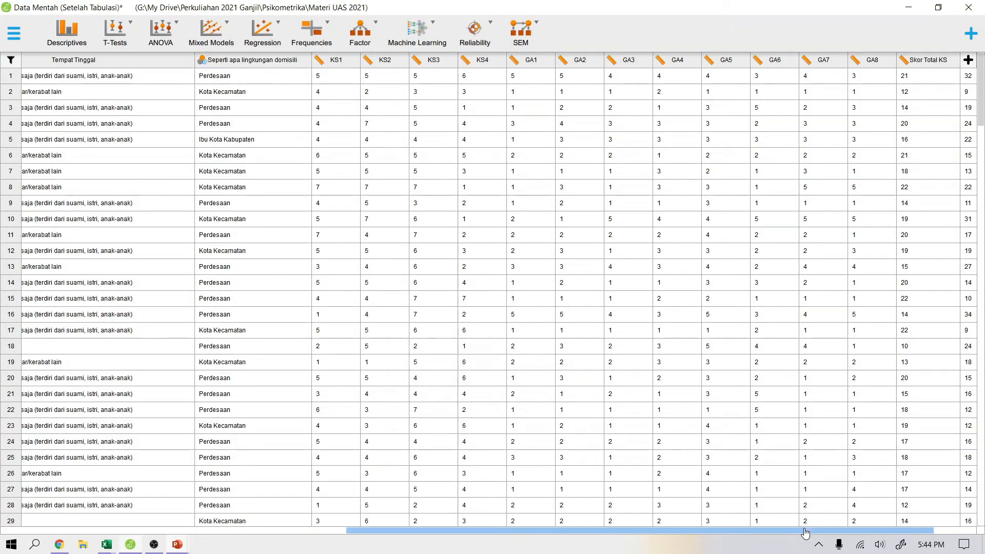
{"action": "left_click_drag", "start_coordinate": [806, 533], "coordinate": [327, 545]}
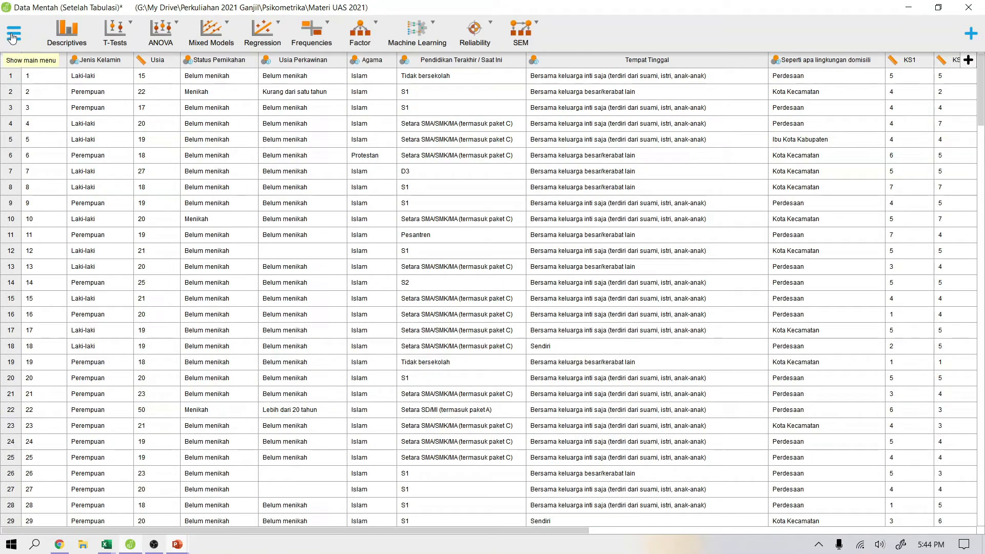
Step: Start saving the data set under a new name on the computer, in the recent folder Materi UAS 2021
{"action": "left_click", "coordinate": [12, 38]}
{"action": "left_click", "coordinate": [51, 117]}
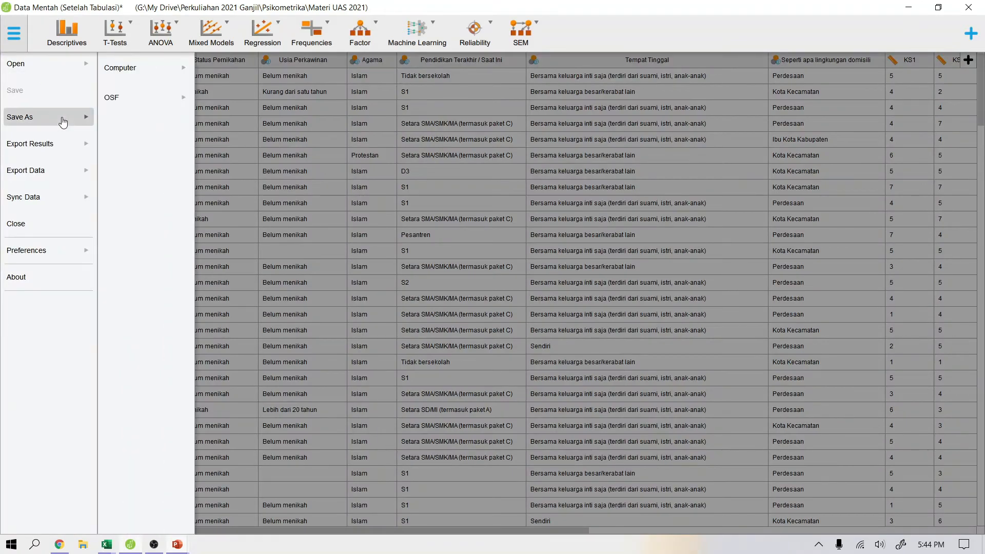
{"action": "left_click", "coordinate": [182, 76]}
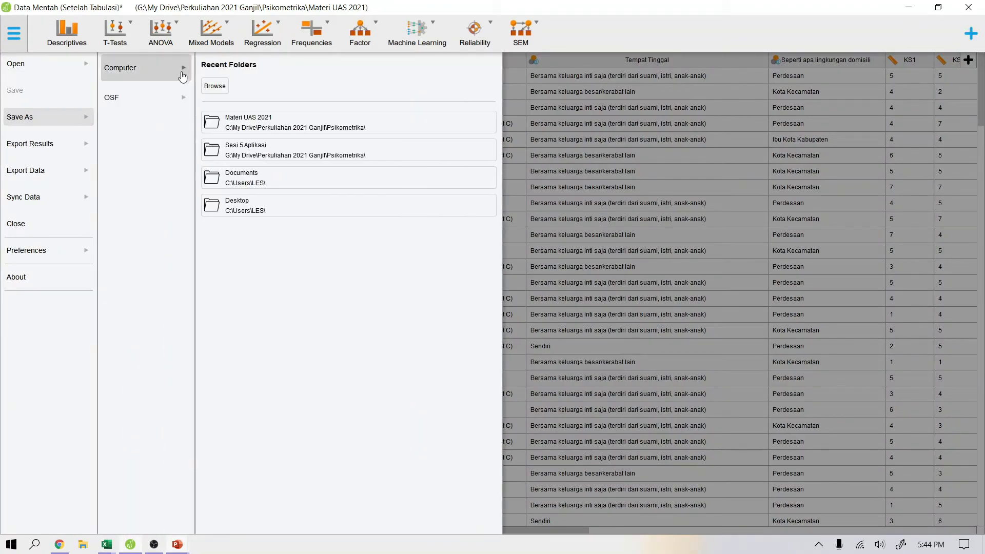
{"action": "left_click", "coordinate": [305, 126]}
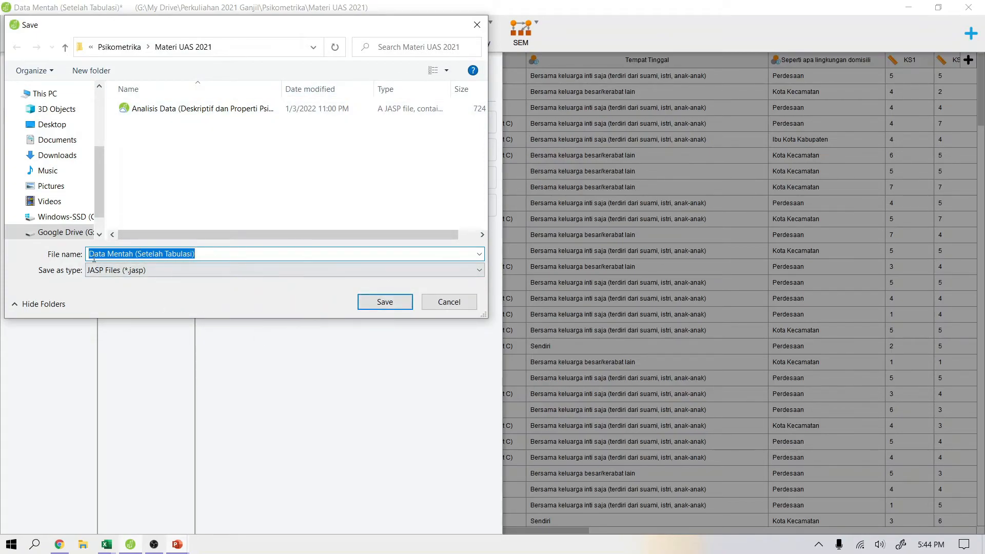
Step: Save it as the JASP file "Analisis Data (Deskriptif dan Properti Psikometris)", replacing the existing file of that name
{"action": "left_click", "coordinate": [162, 109]}
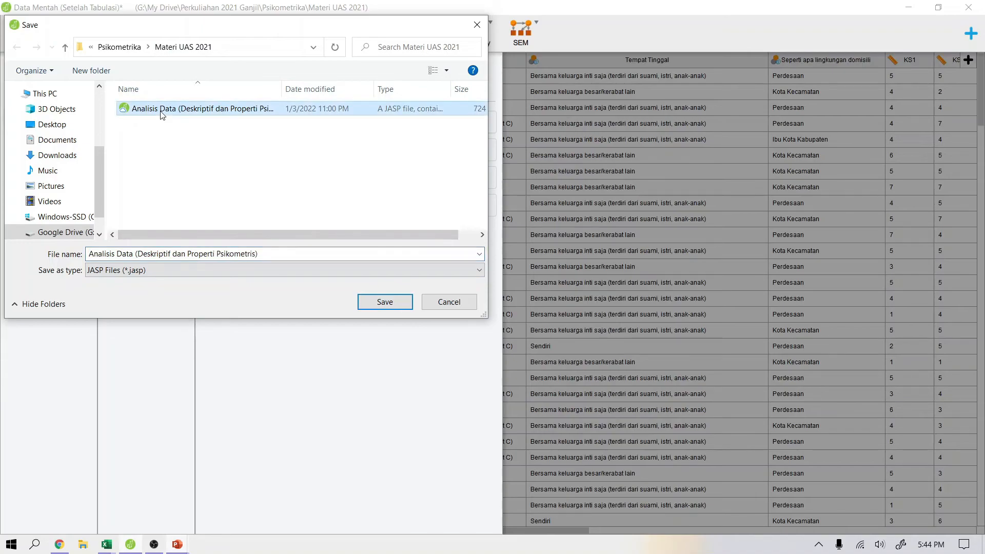
{"action": "left_click", "coordinate": [267, 253]}
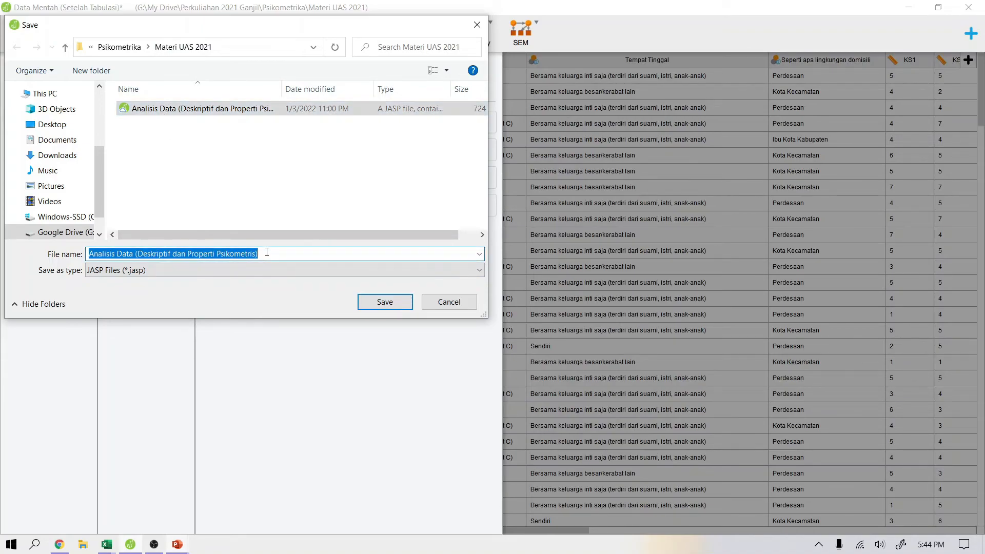
{"action": "left_click", "coordinate": [266, 252]}
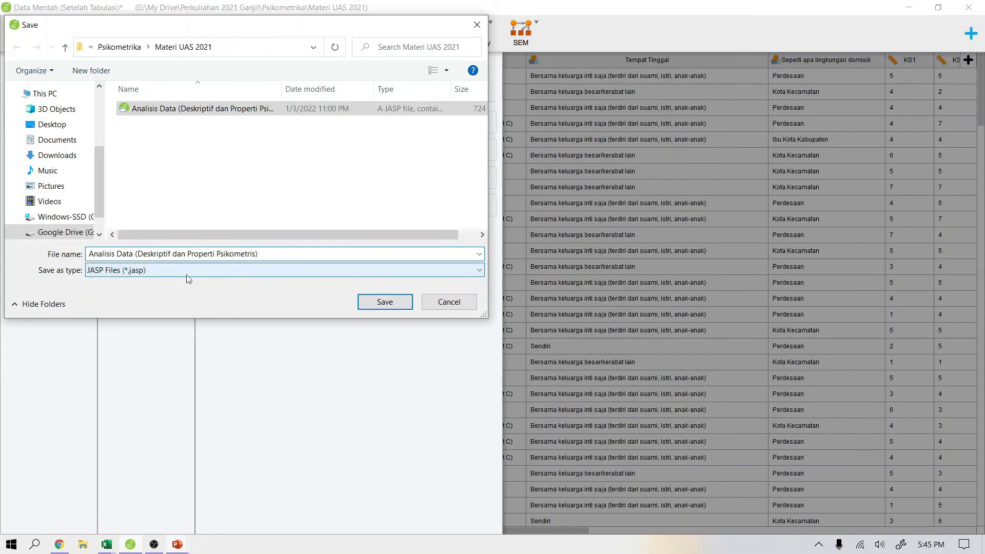
{"action": "left_click", "coordinate": [158, 270]}
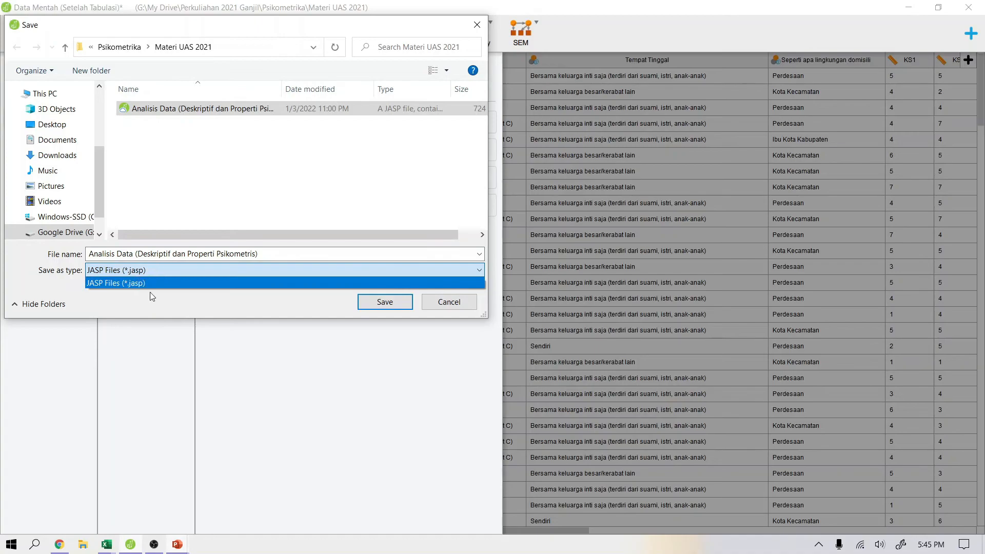
{"action": "left_click", "coordinate": [393, 301]}
{"action": "left_click", "coordinate": [393, 301]}
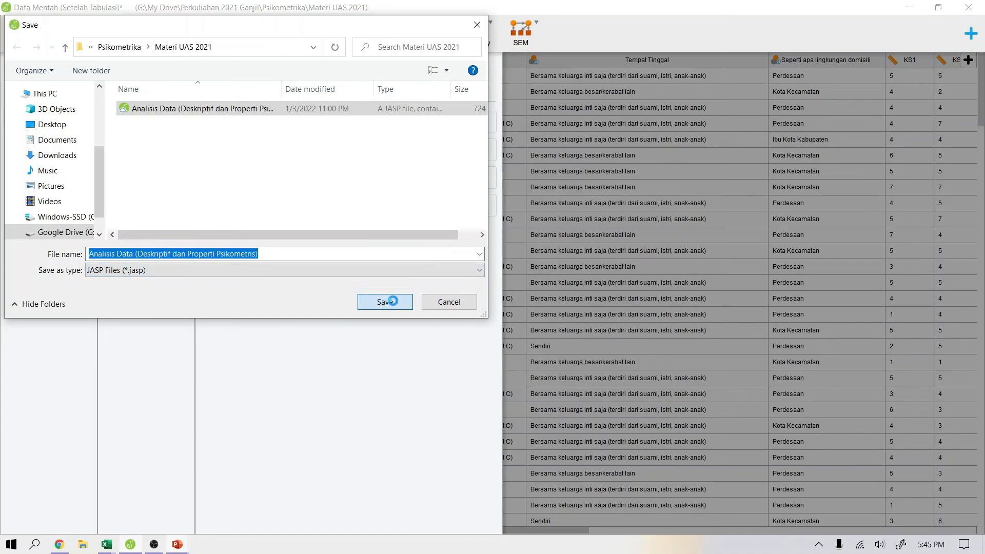
{"action": "left_click", "coordinate": [556, 272]}
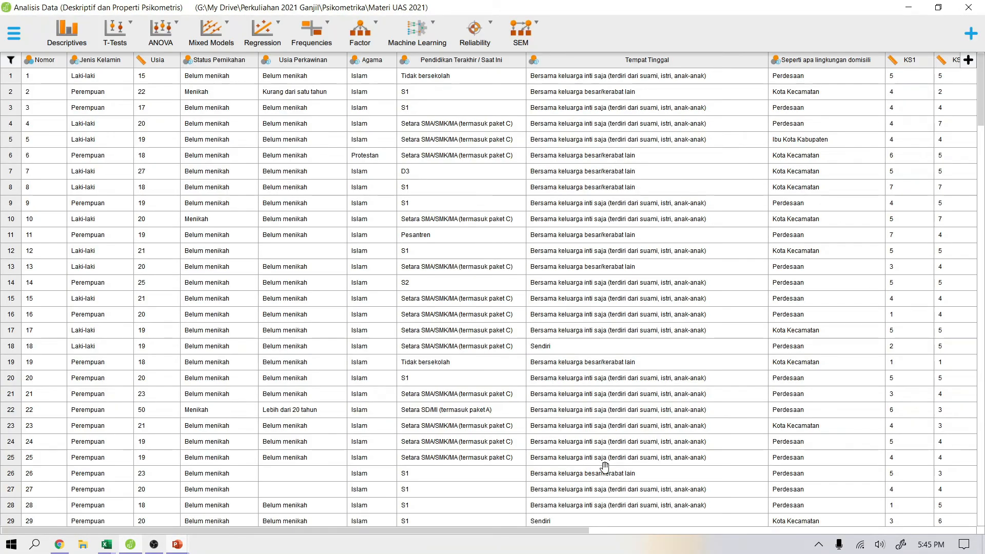
{"action": "left_click_drag", "start_coordinate": [549, 533], "coordinate": [316, 547]}
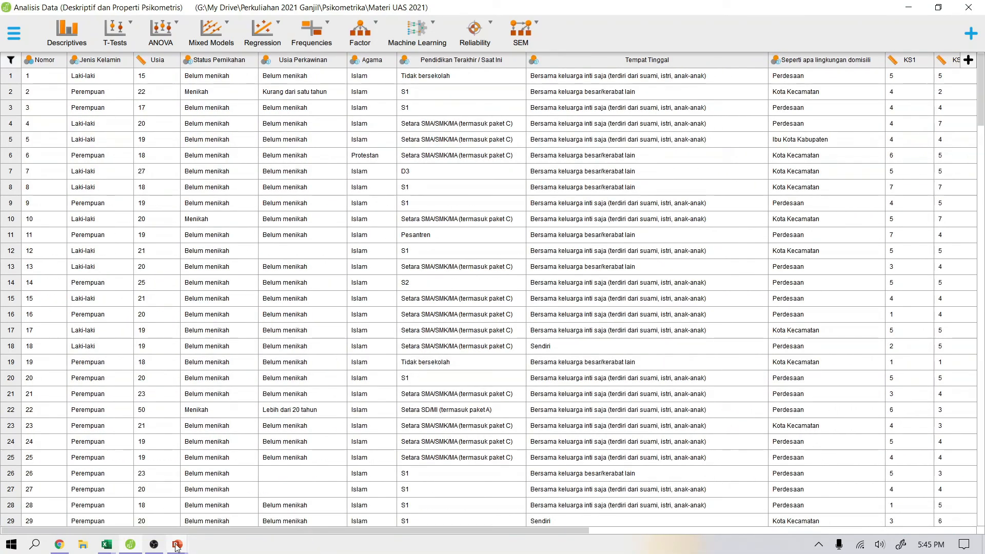